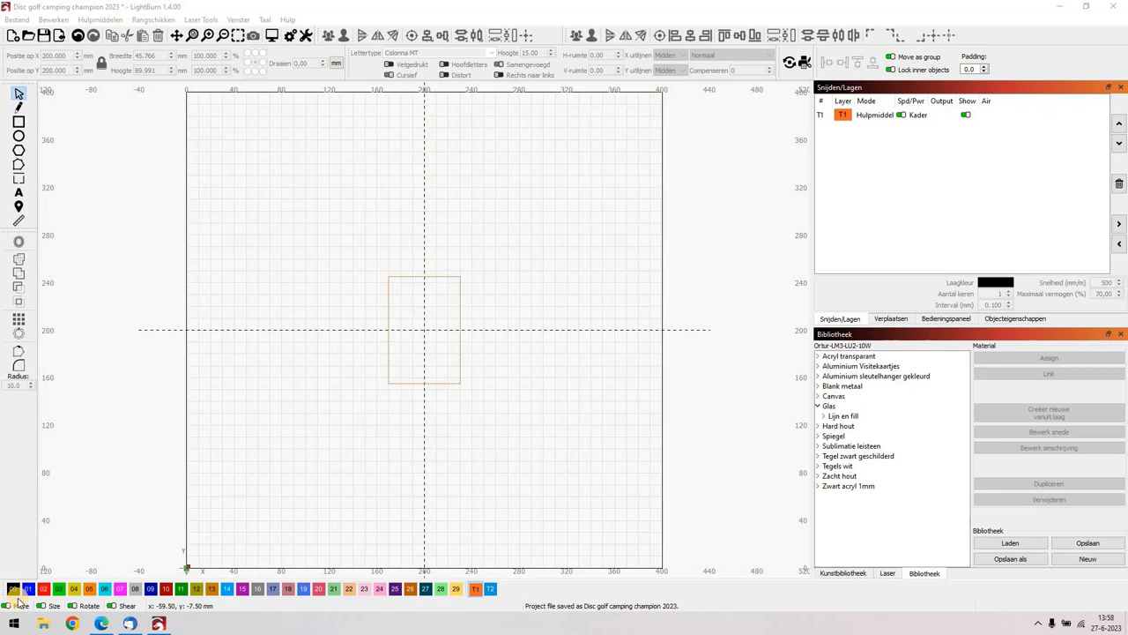
- Check the width and height of the orange guide rectangle at the centre of the work area
left_click(390, 337)
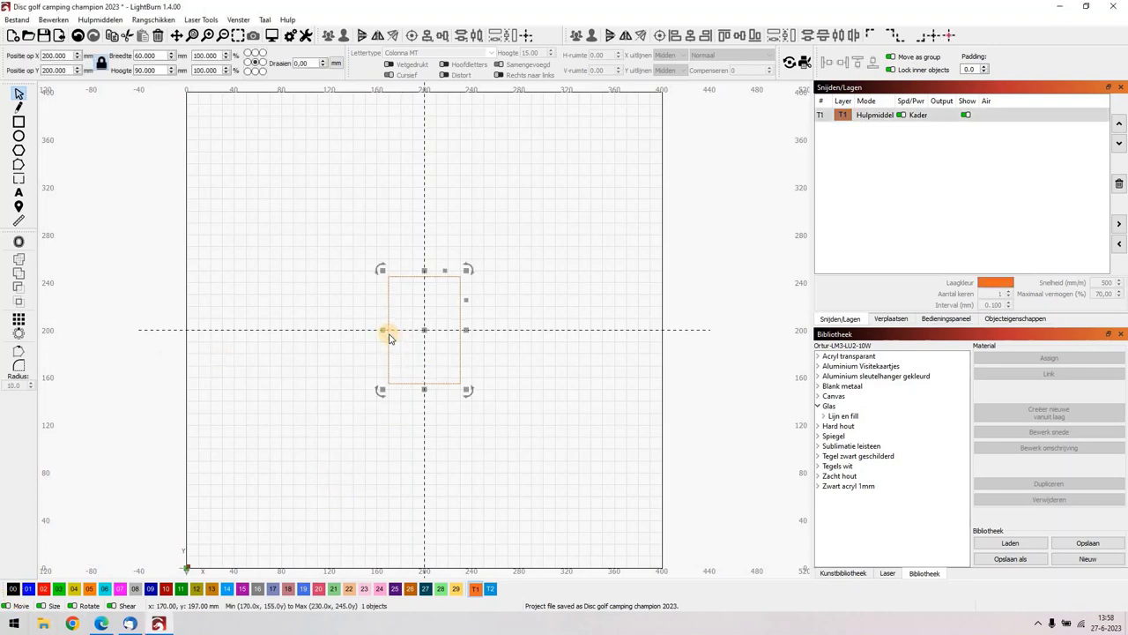
left_click(156, 70)
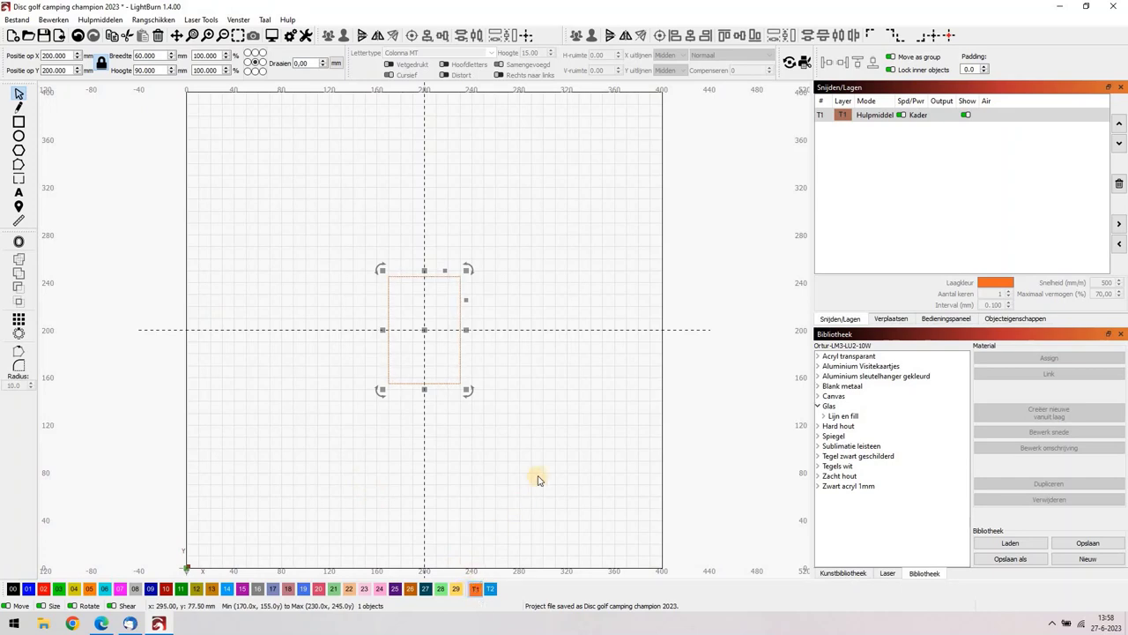
left_click(565, 383)
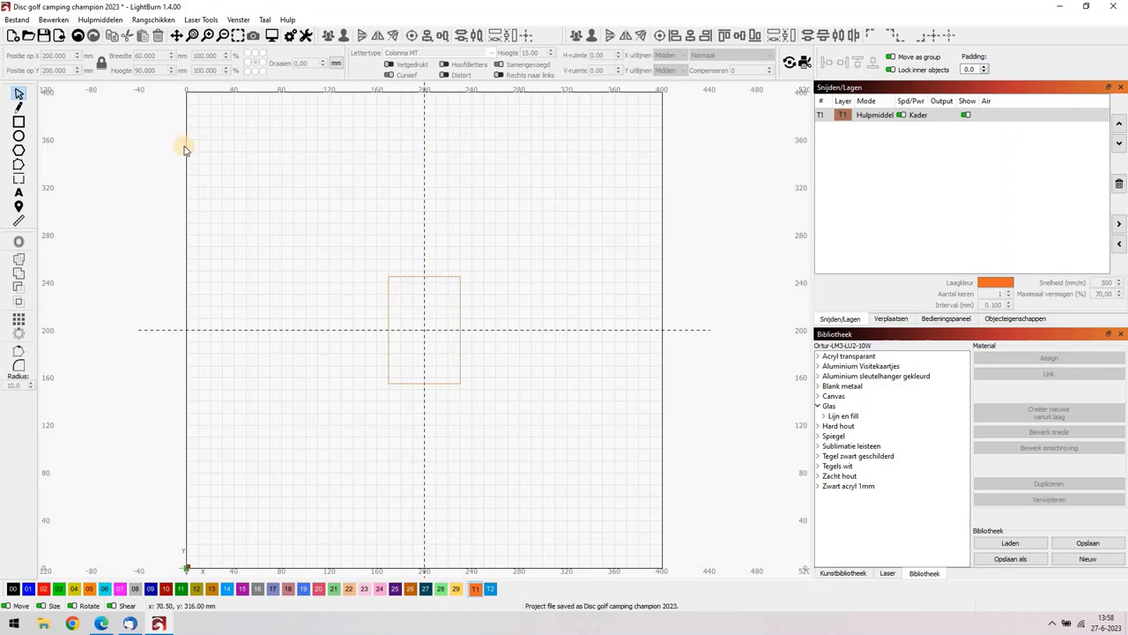
- Import the Disc golf.jpg picture from the Desktop and move it above the guide rectangle, clear of its outline
left_click(58, 36)
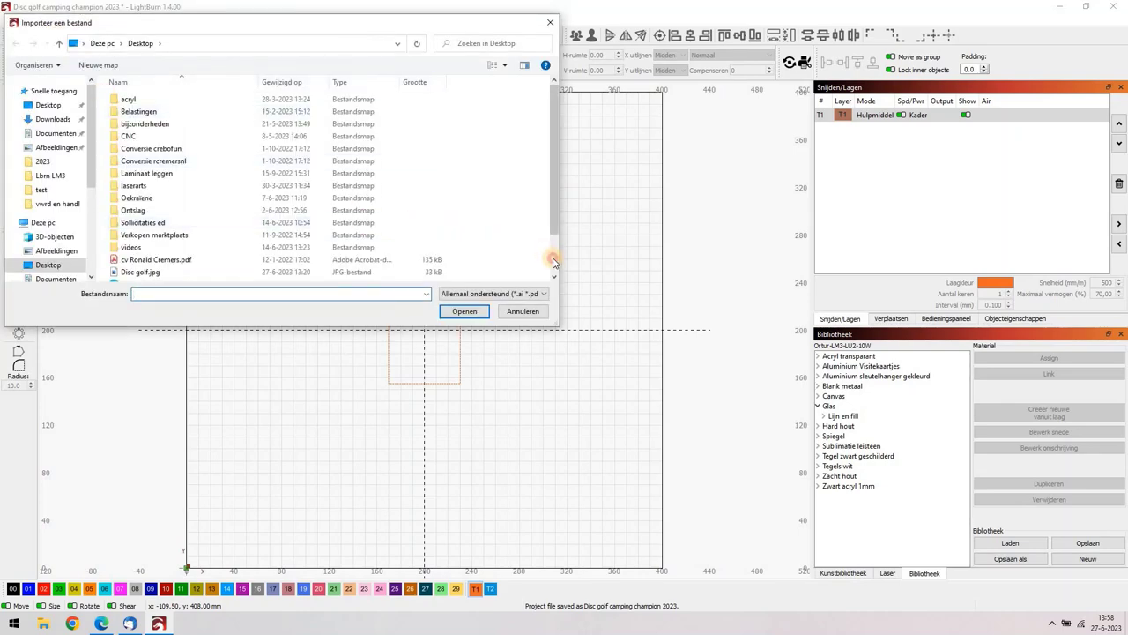
scroll(552, 254, "down", 2)
double_click(137, 250)
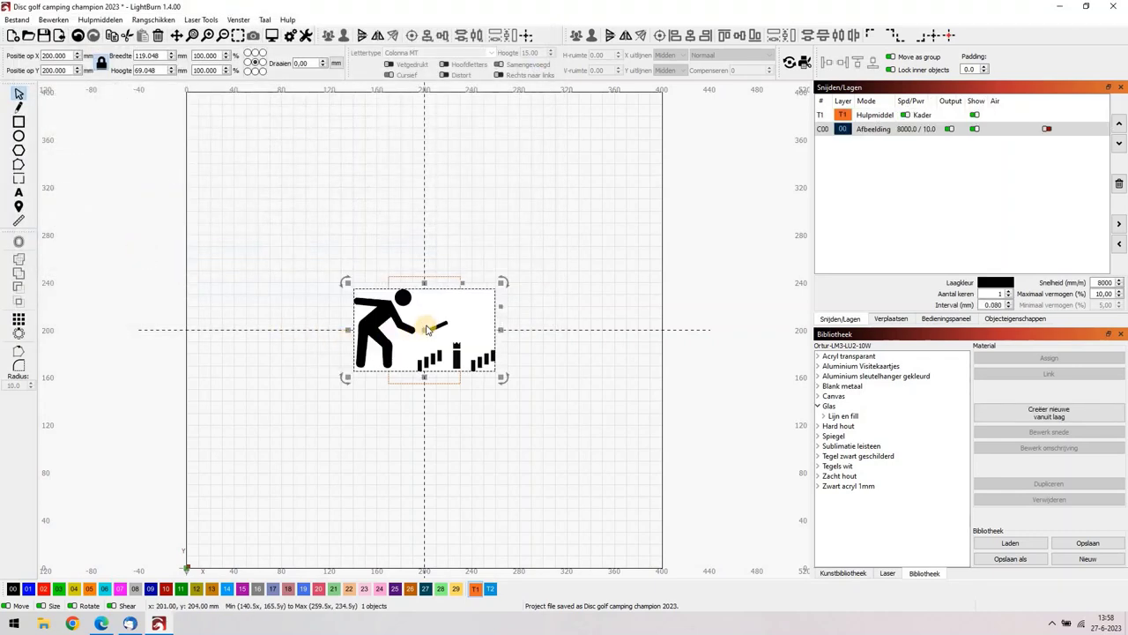
left_click_drag(425, 330, 500, 196)
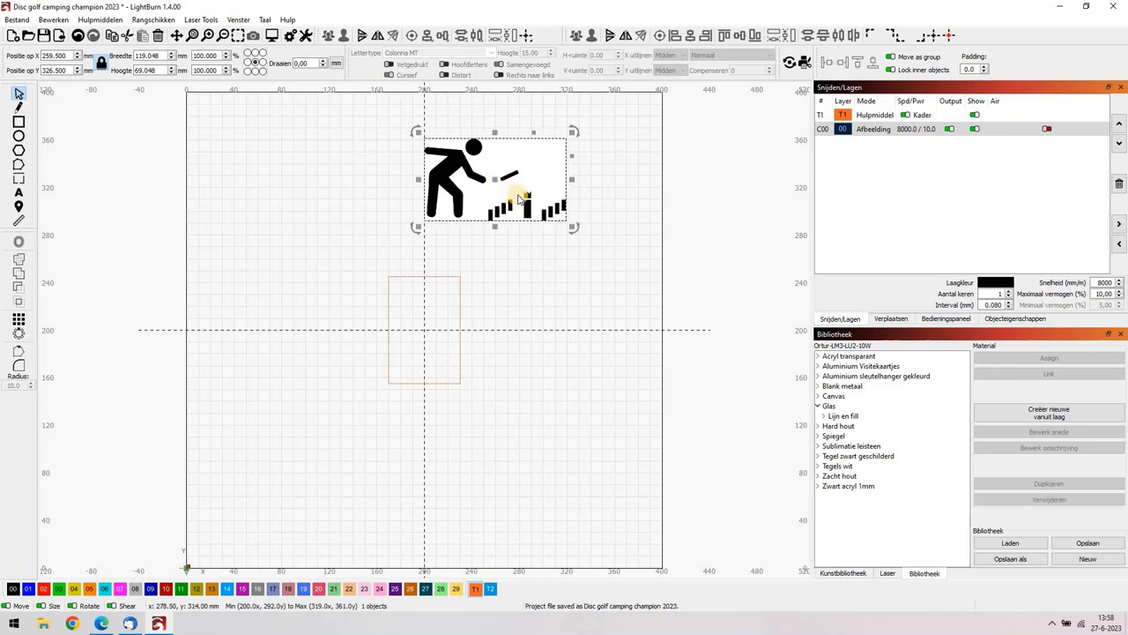
- Trace the disc golf picture with sketch tracing enabled and the threshold set to 185
right_click(519, 198)
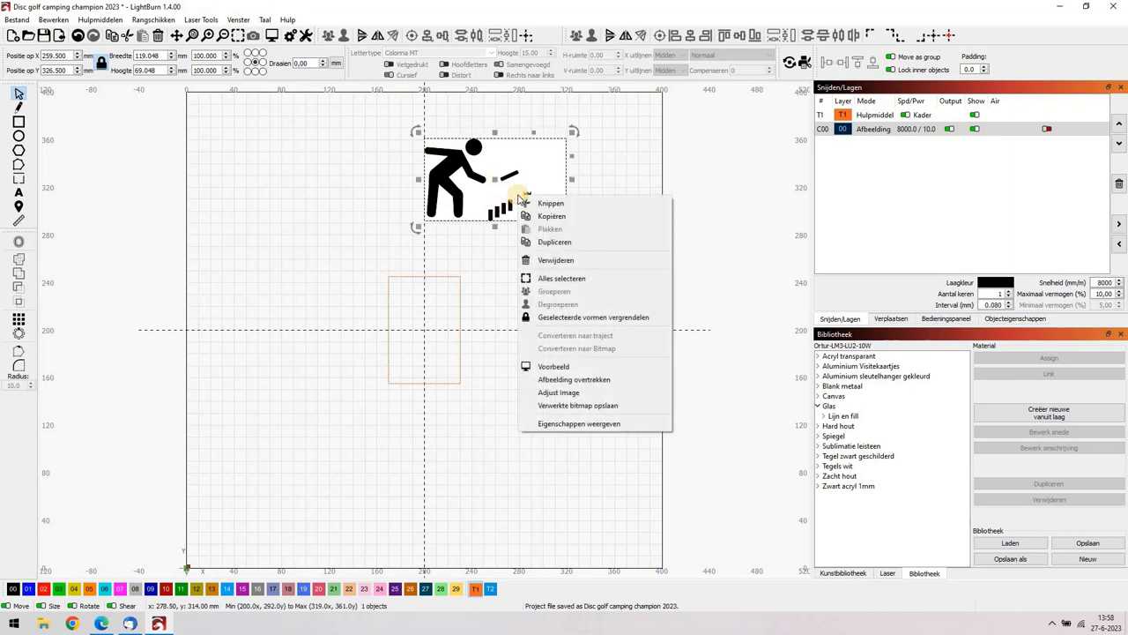
left_click(566, 379)
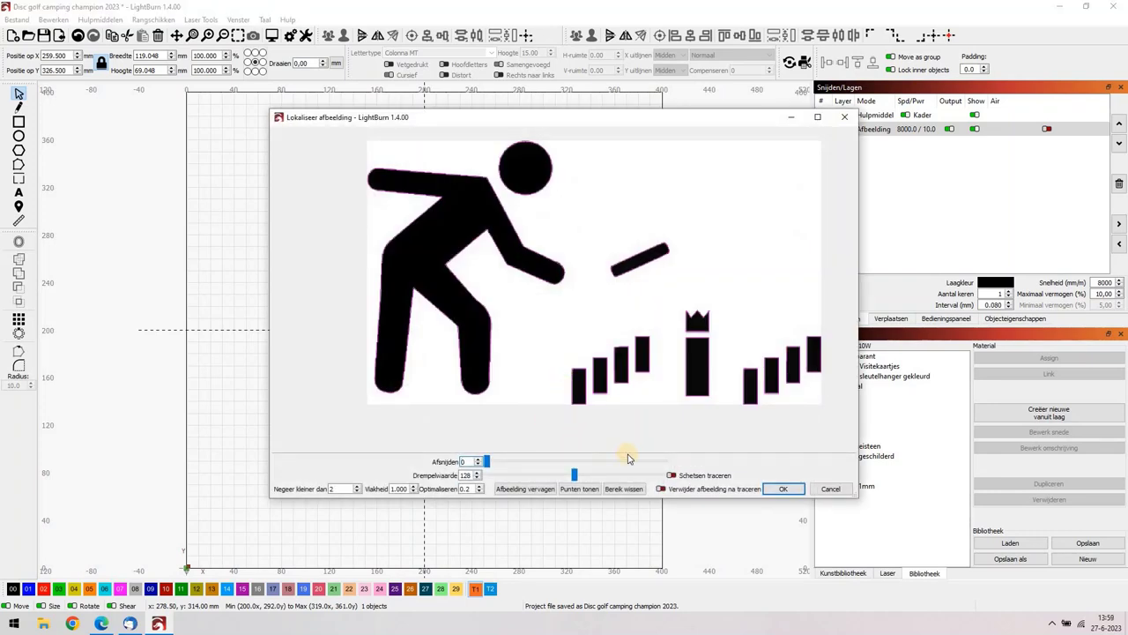
left_click(674, 476)
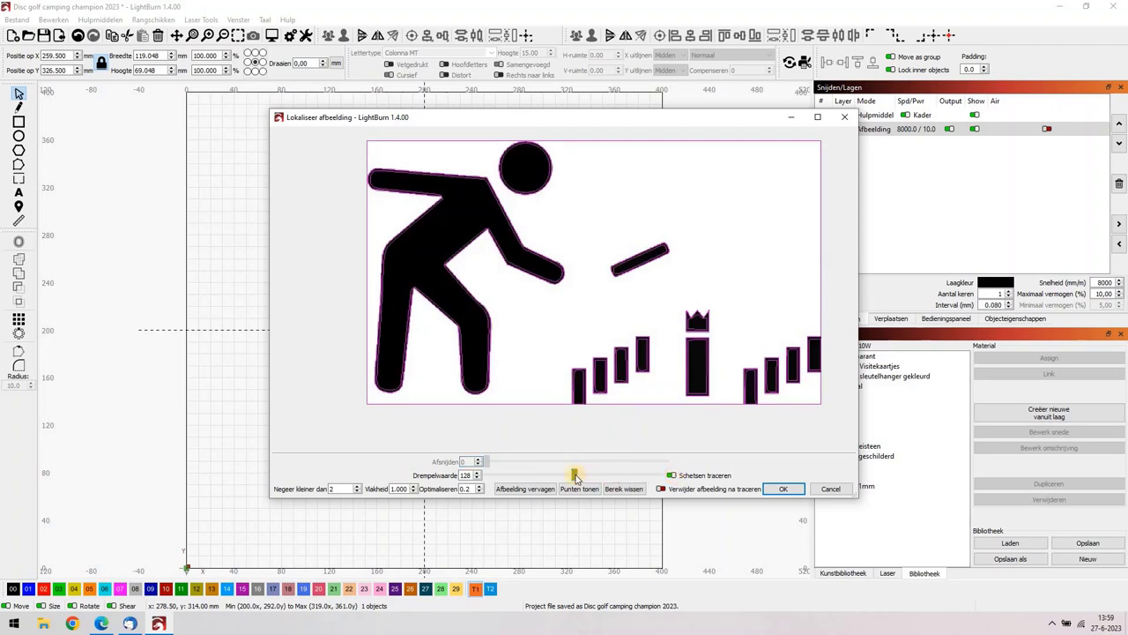
left_click_drag(579, 477, 685, 474)
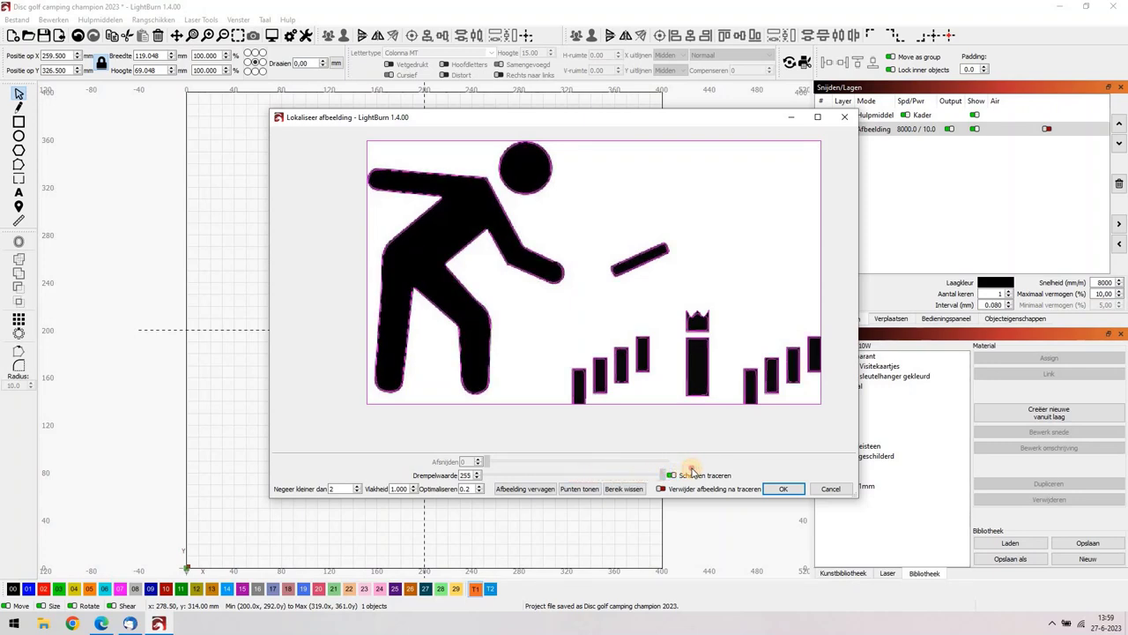
left_click_drag(692, 472, 615, 472)
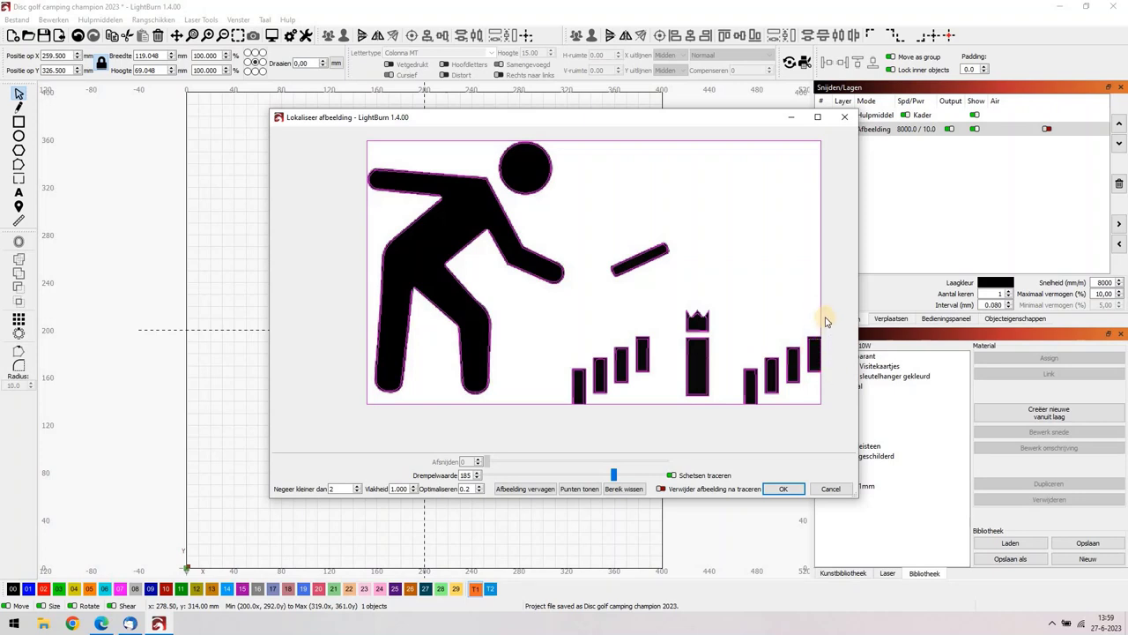
left_click(785, 489)
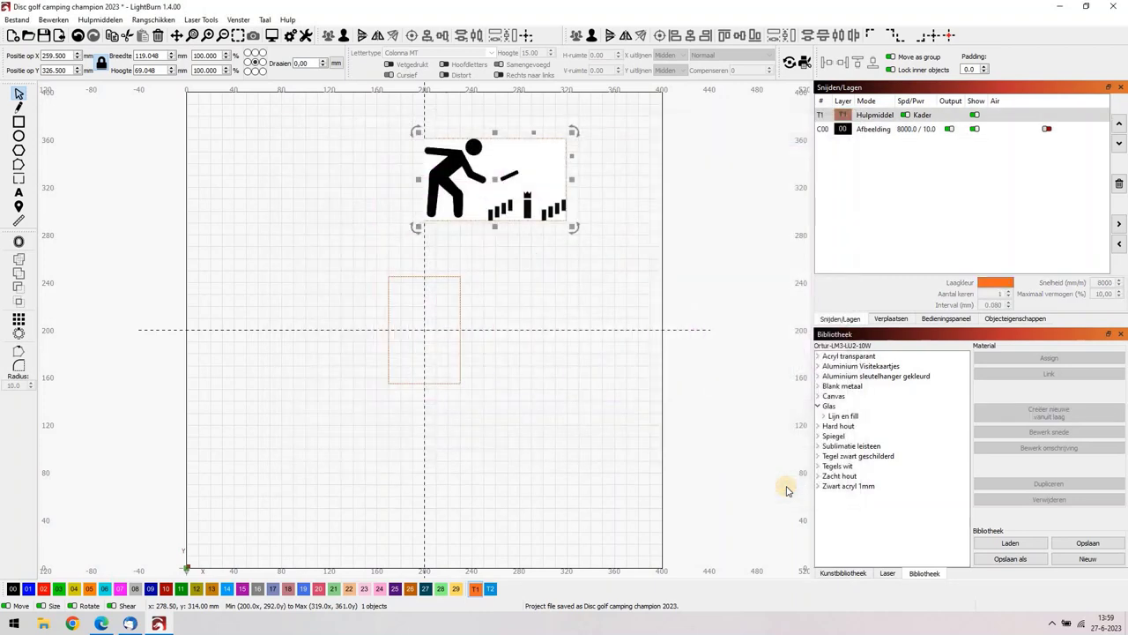
- Move the traced outlines off the picture onto black layer 00 and delete the original picture
mouse_move(494, 179)
left_mouse_down()
mouse_move(365, 222)
mouse_move(297, 199)
left_mouse_up()
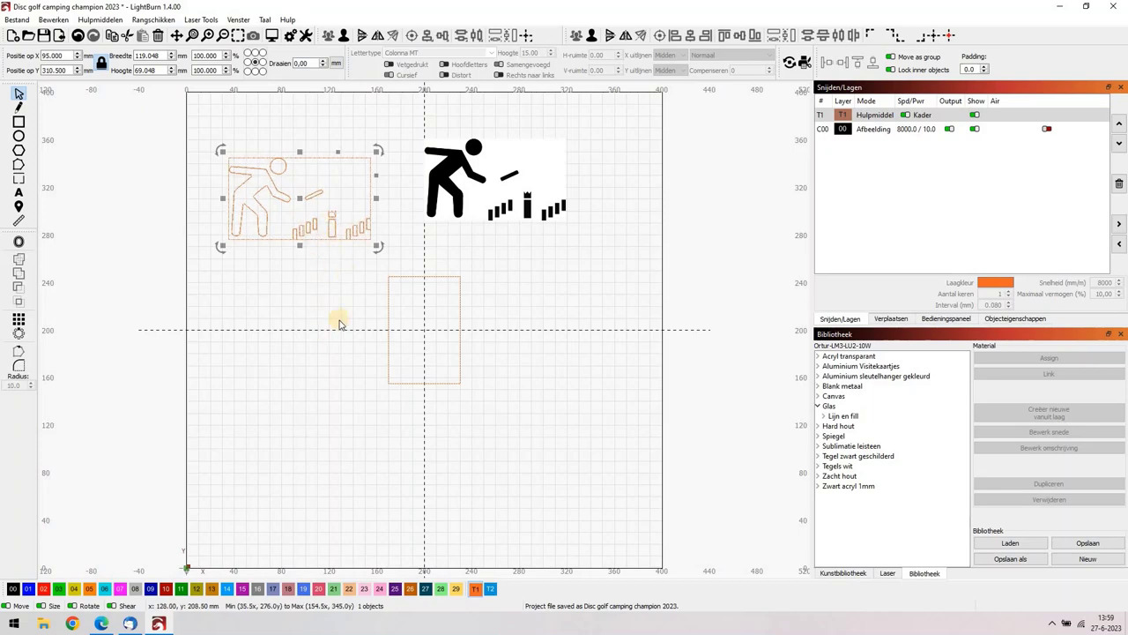
left_click(13, 589)
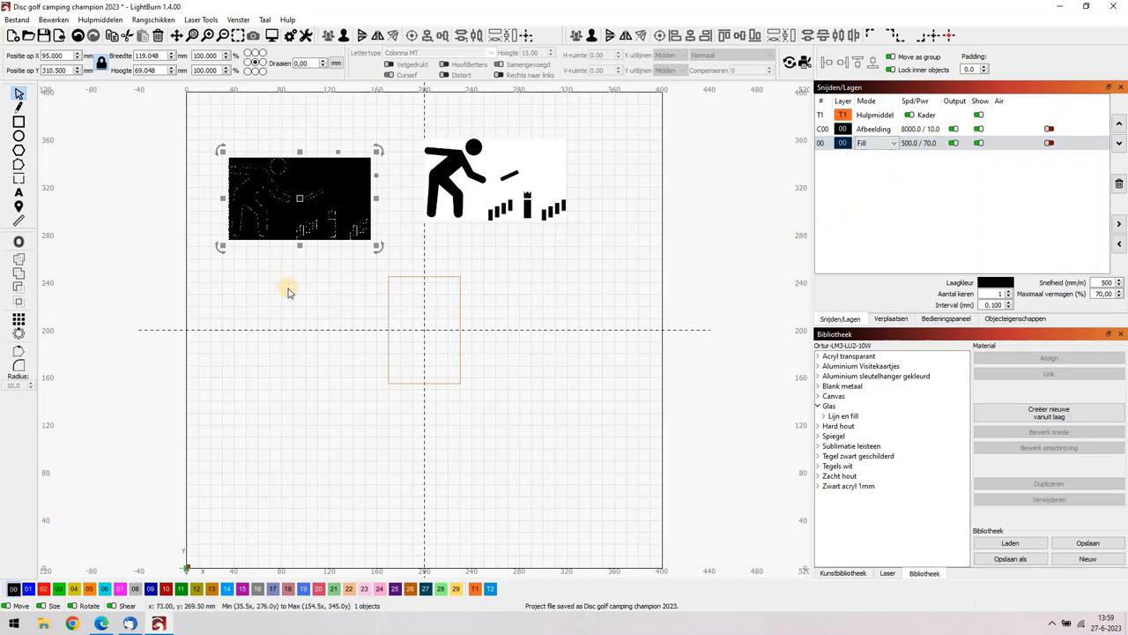
left_click(510, 195)
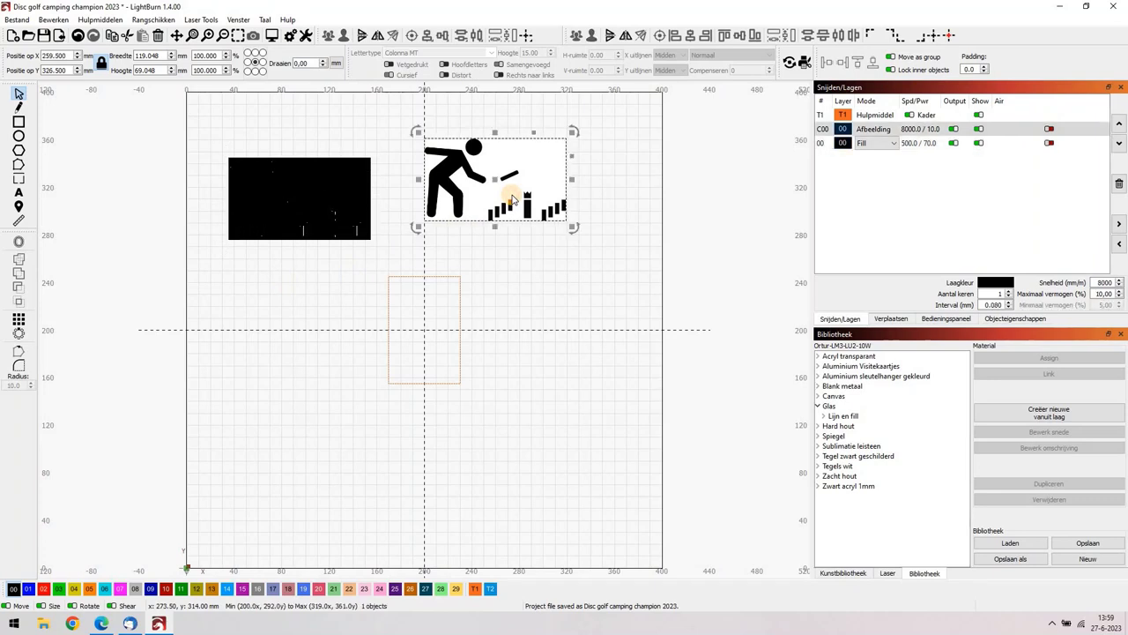
key("Delete")
- Set layer 00 with the traced outlines to Line mode and preview the result
left_click(326, 201)
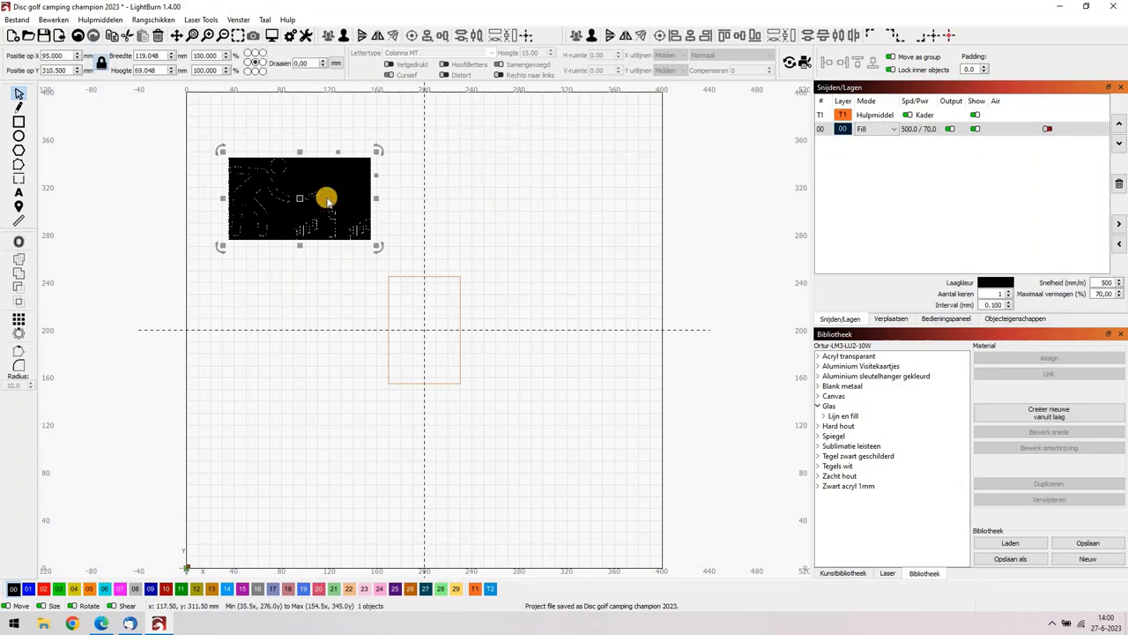
left_click(867, 130)
left_click(865, 144)
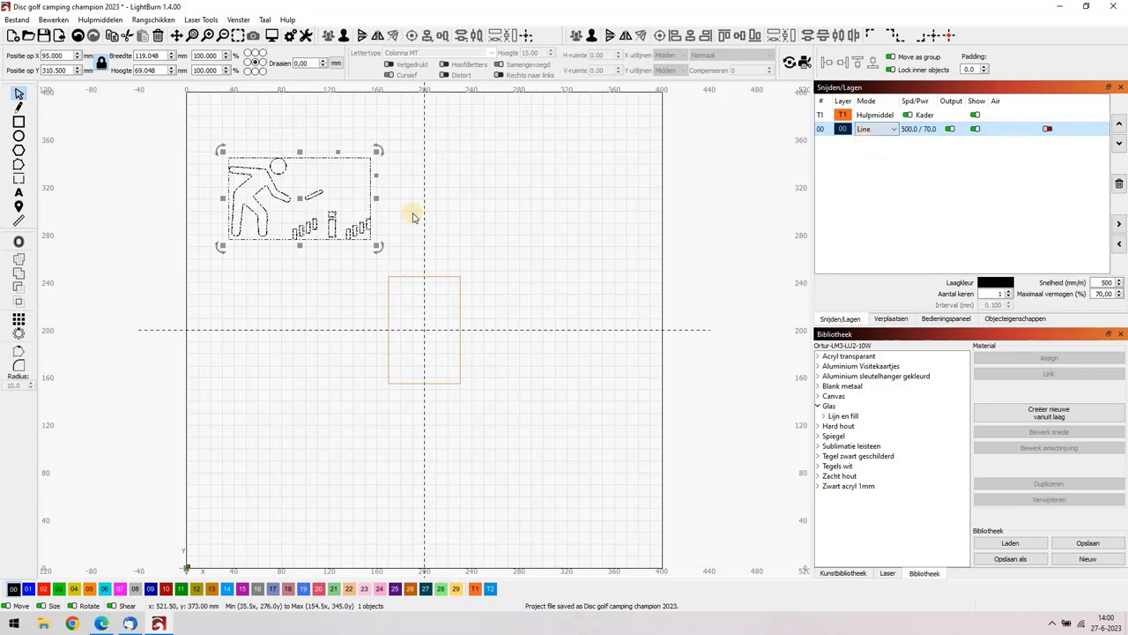
left_click(272, 35)
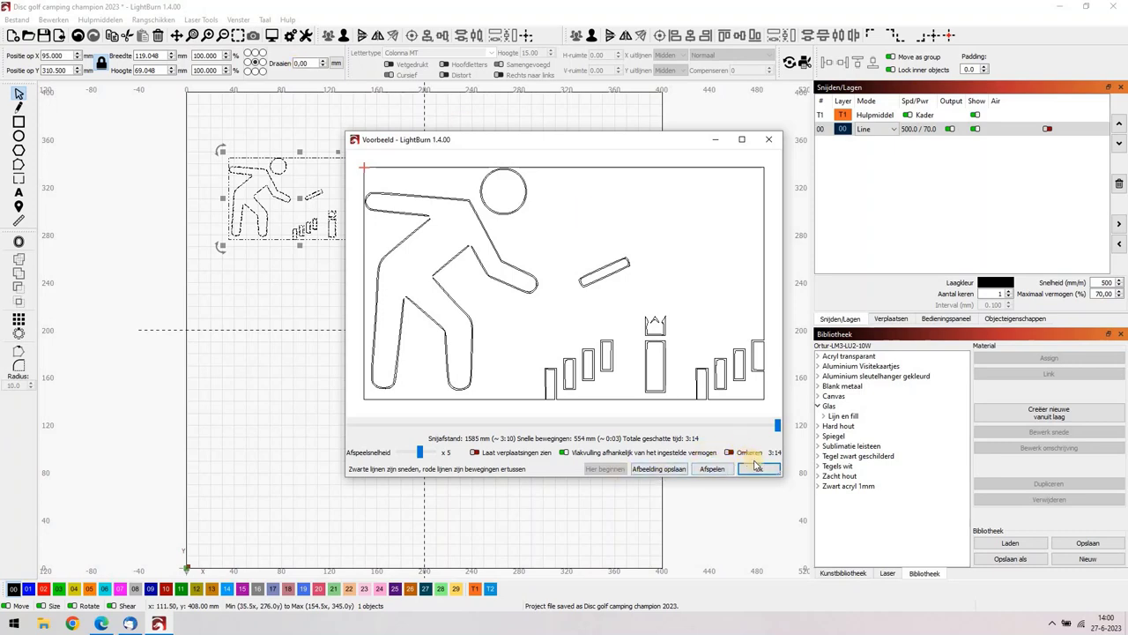
left_click(769, 140)
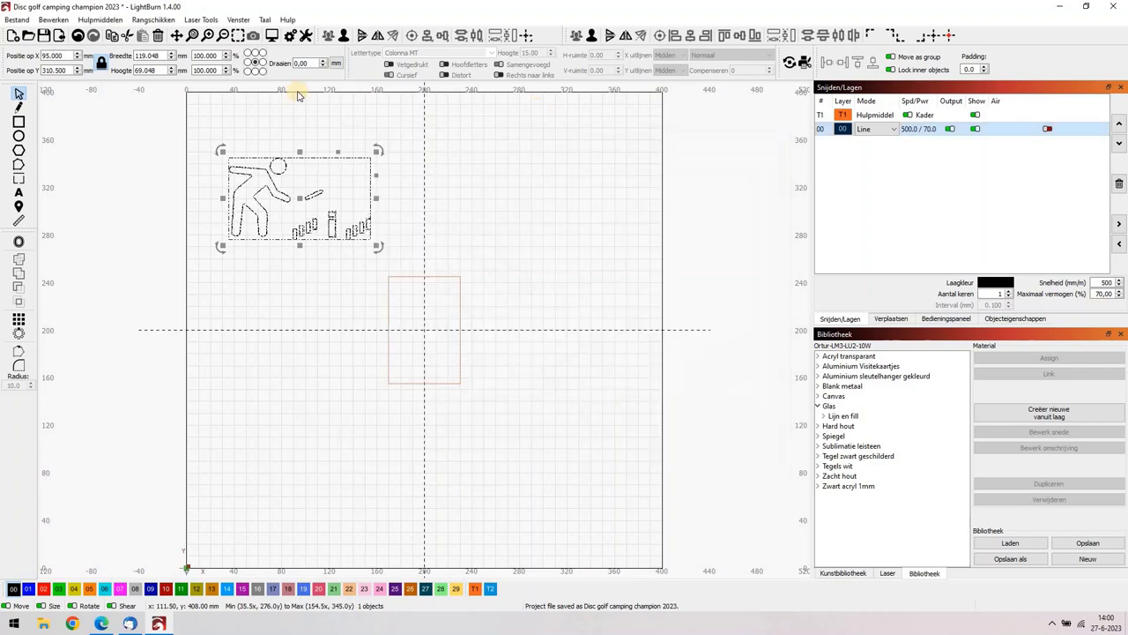
- Ungroup the traced outlines and delete the rectangular border around the figure
left_click(236, 35)
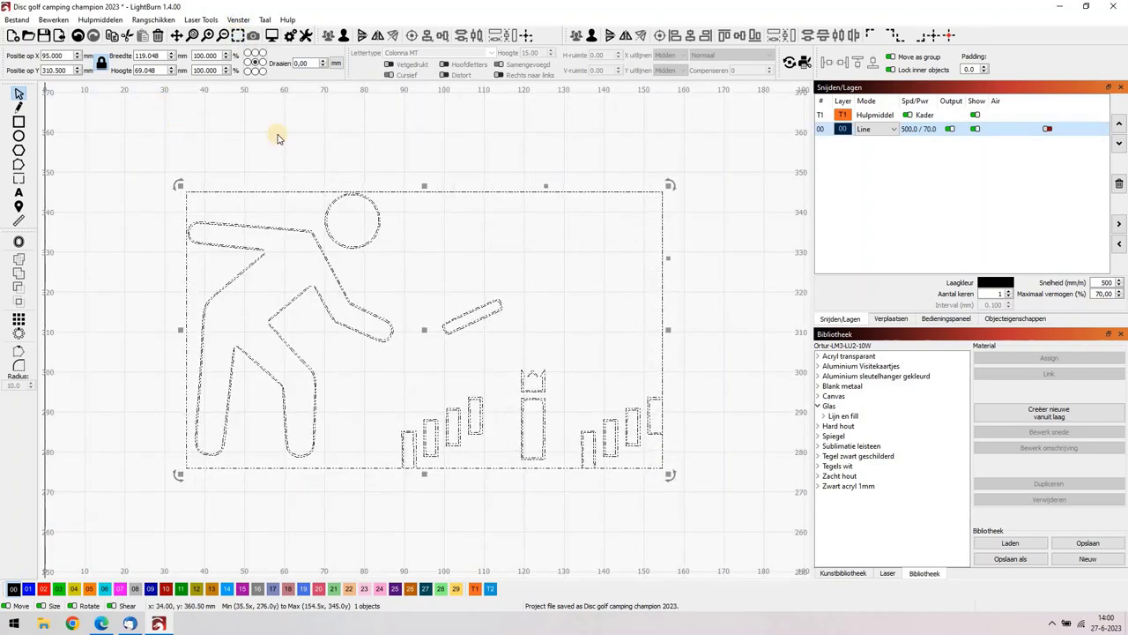
left_click(343, 36)
left_click(391, 130)
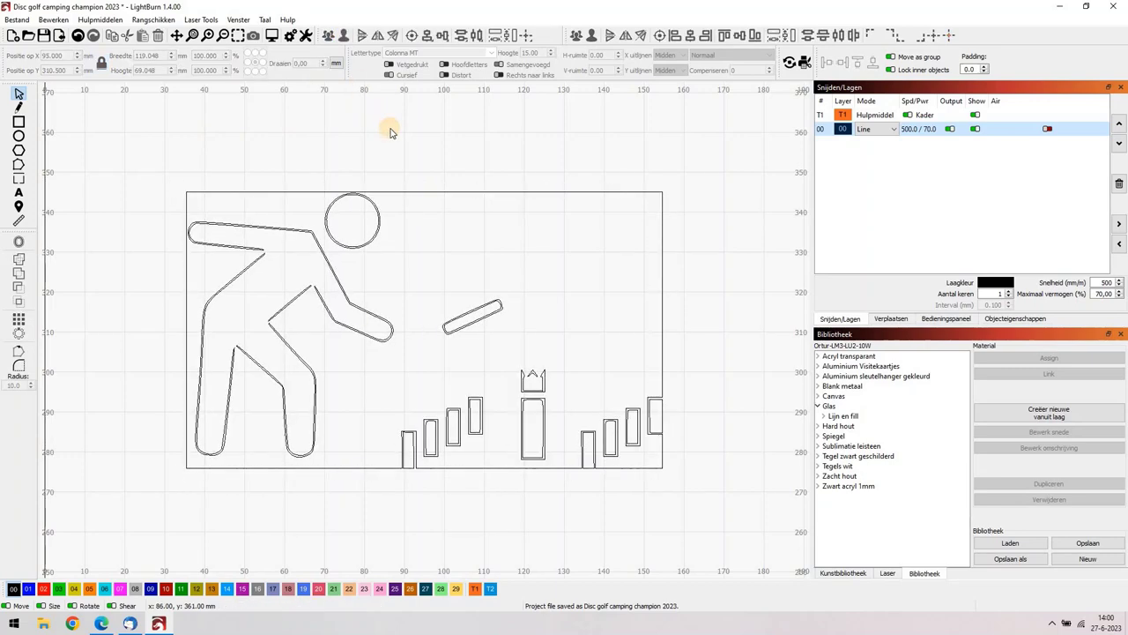
left_click(439, 191)
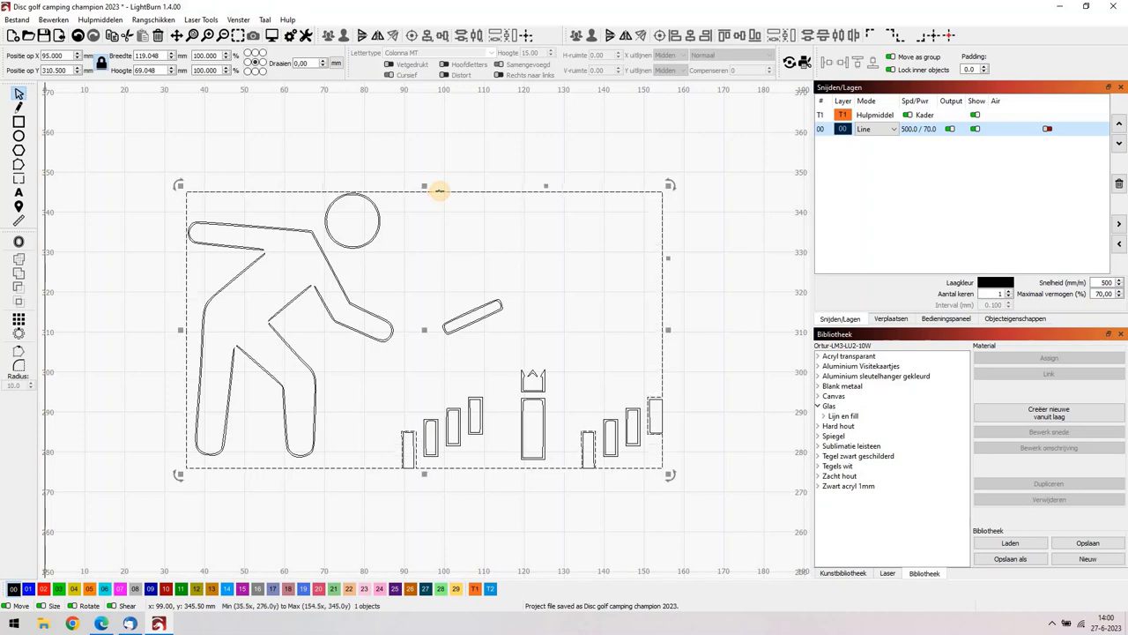
key("Delete")
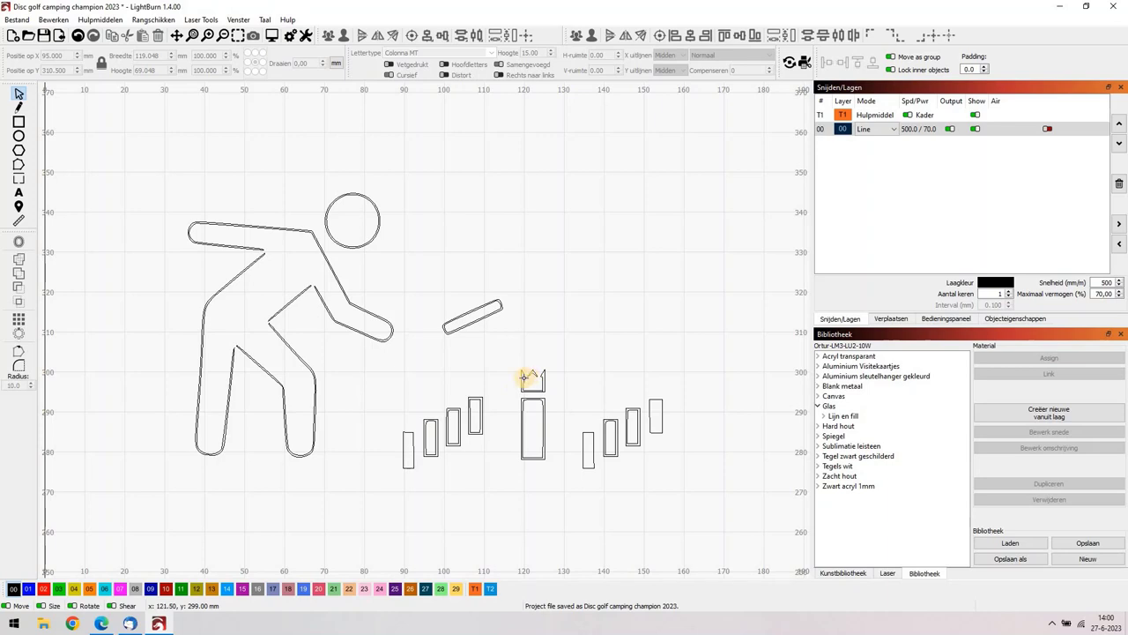
- Try Fill mode on layer 00 to check the double contours, and return the layer to Line mode
left_click(894, 129)
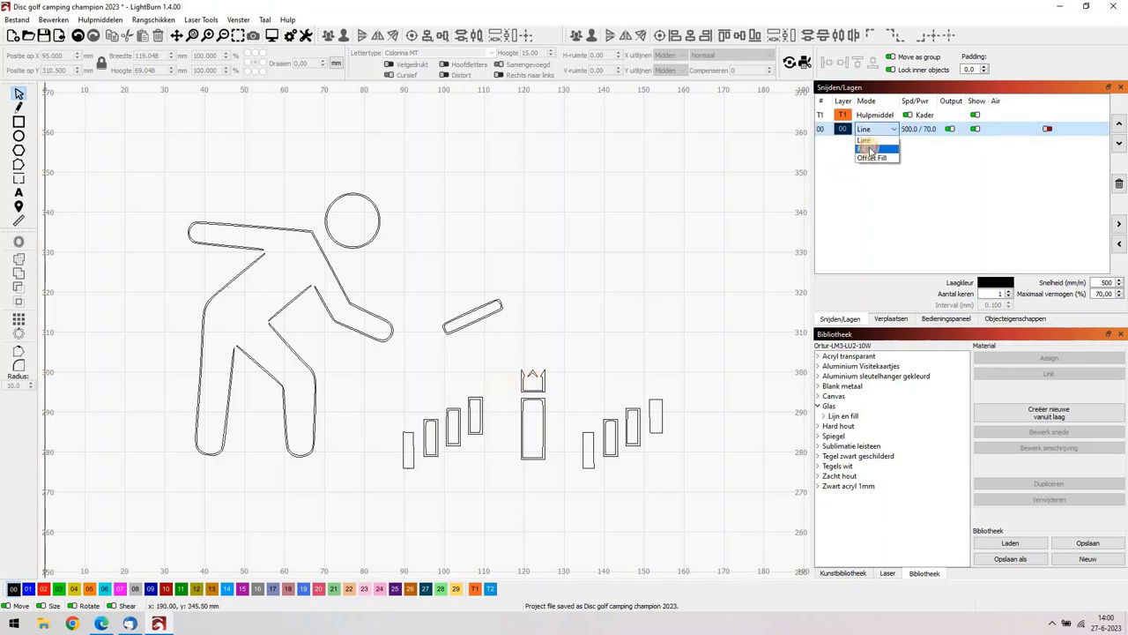
left_click(869, 149)
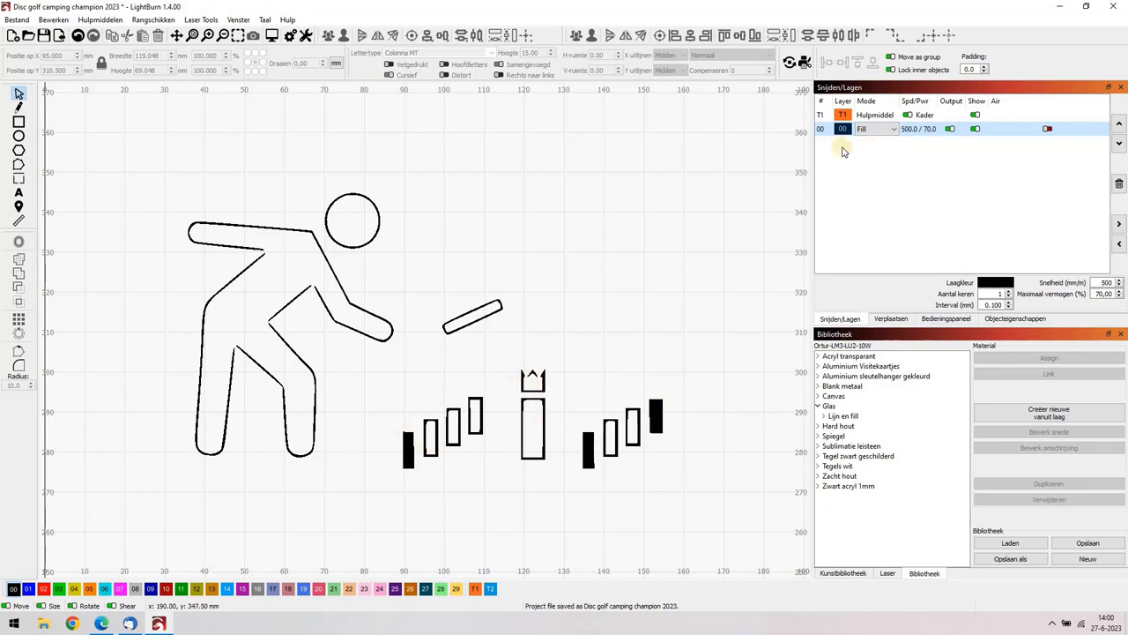
left_click(883, 130)
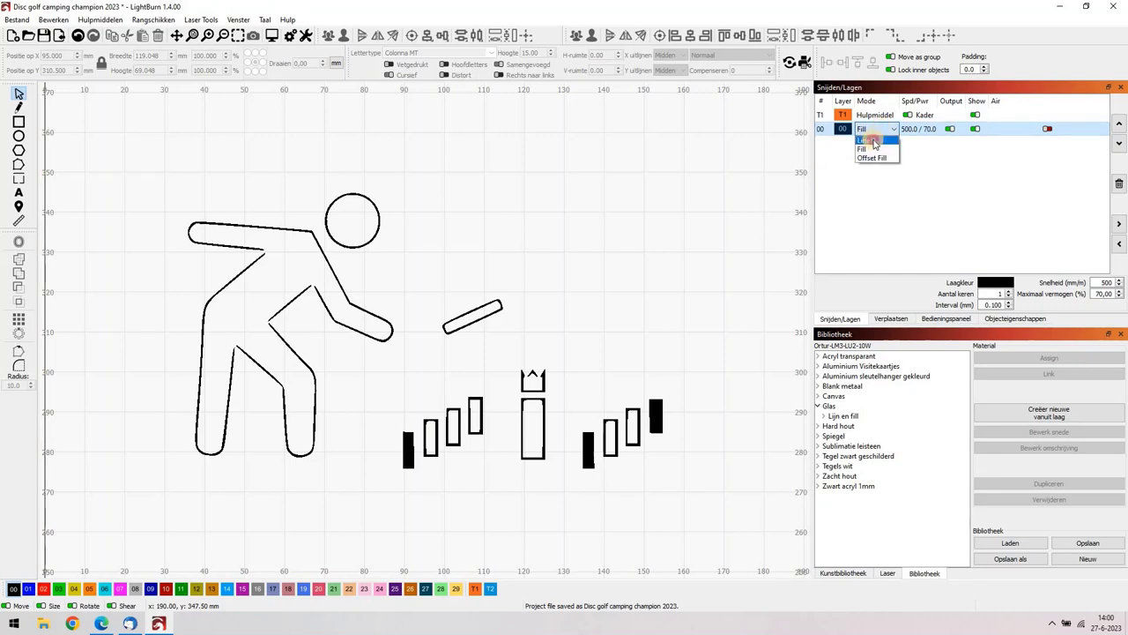
left_click(873, 119)
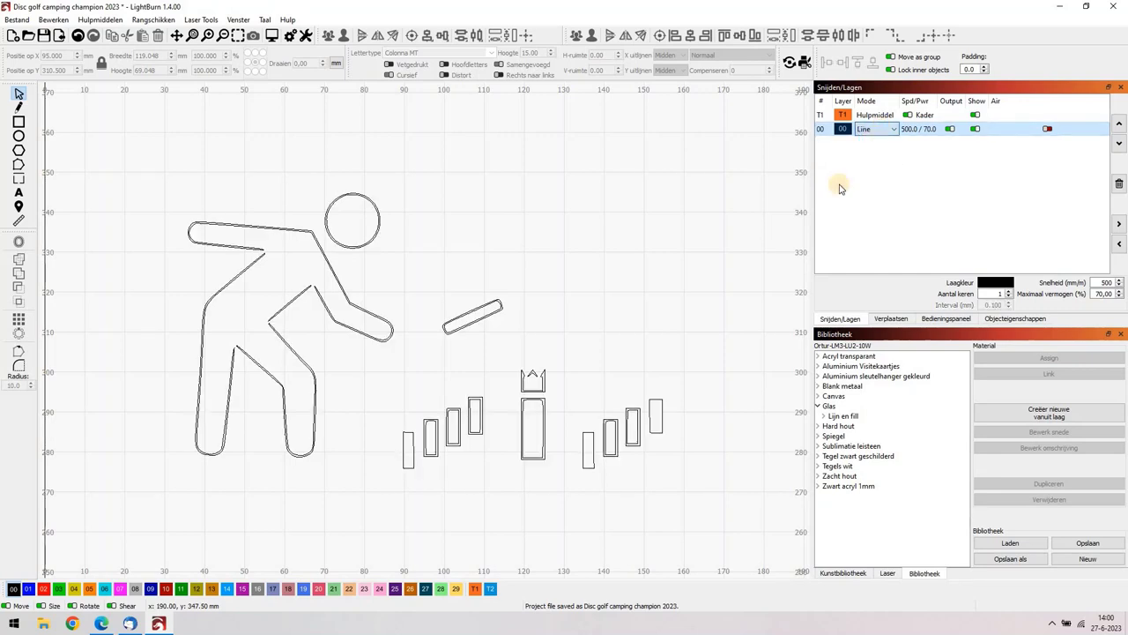
- Offset the rightmost single-line bar outward by 0.5 mm with round corners to give it a second contour
left_click(661, 421)
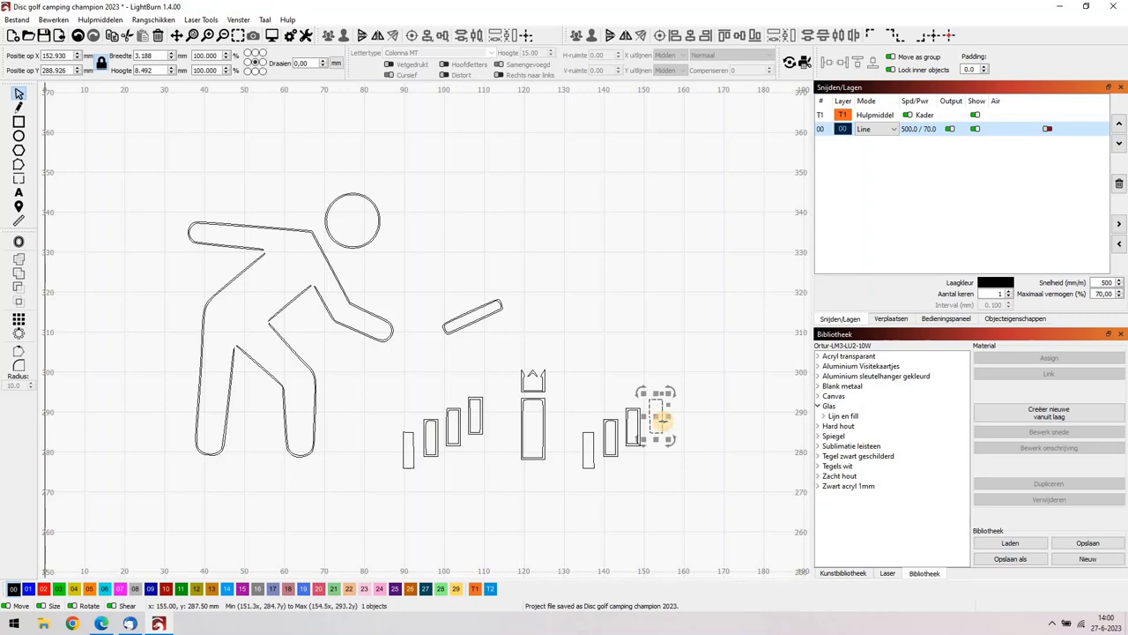
left_click(18, 243)
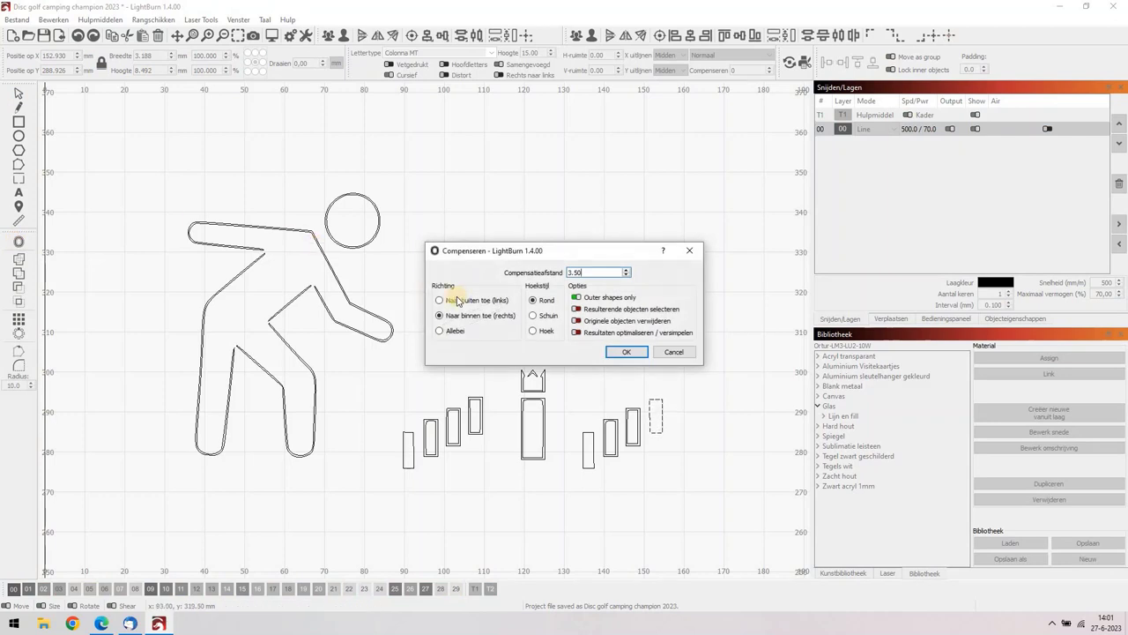
left_click(440, 301)
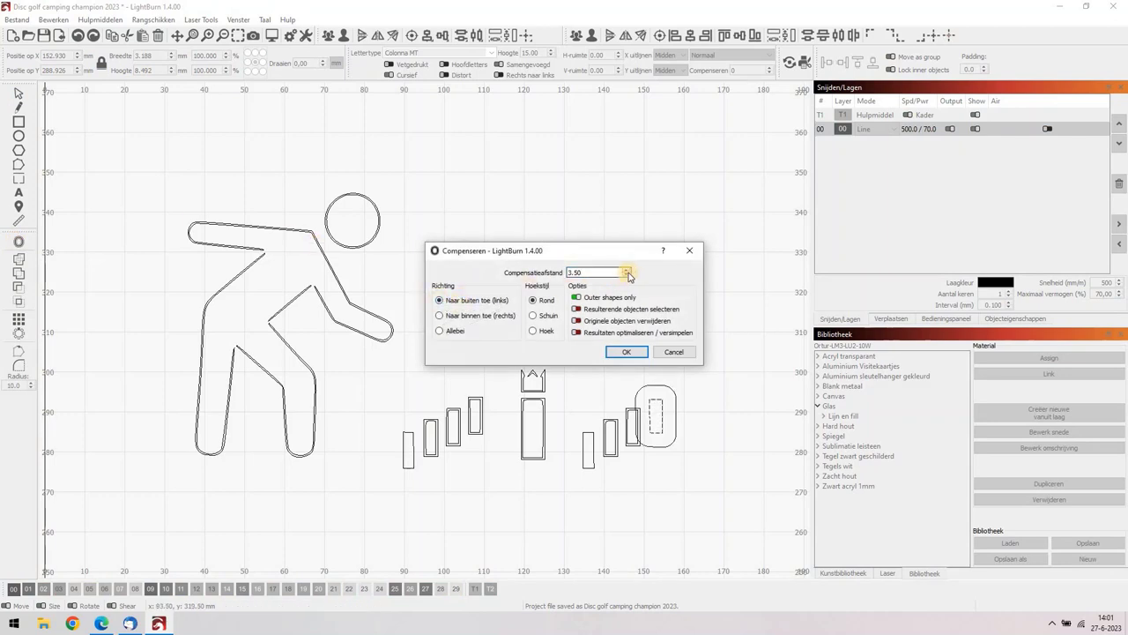
key("BackSpace")
key("BackSpace")
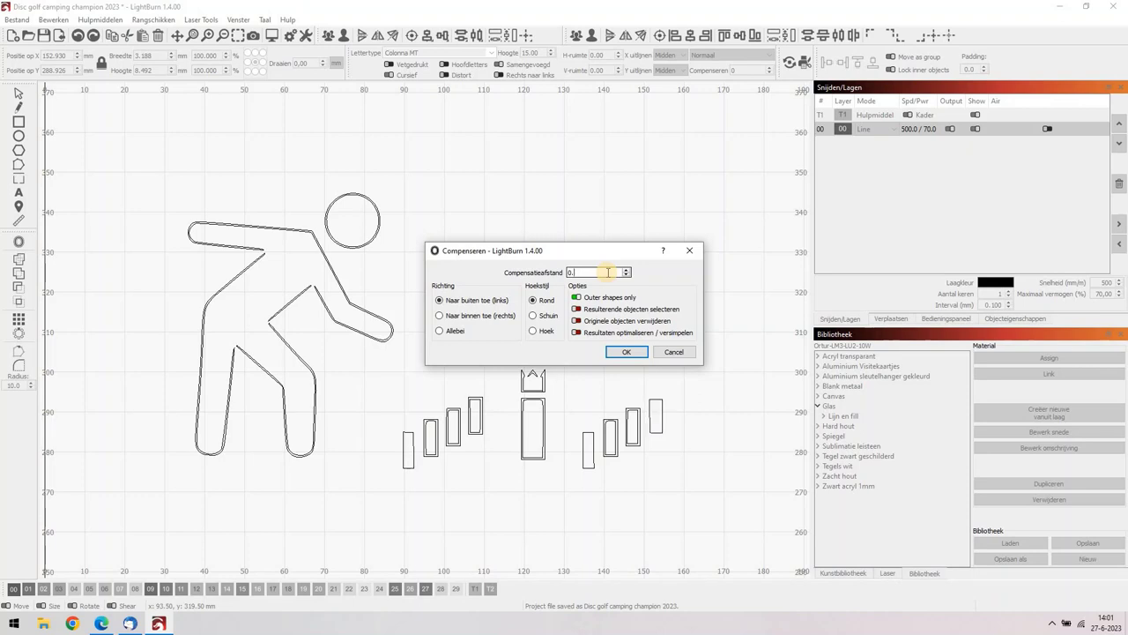
left_click(639, 358)
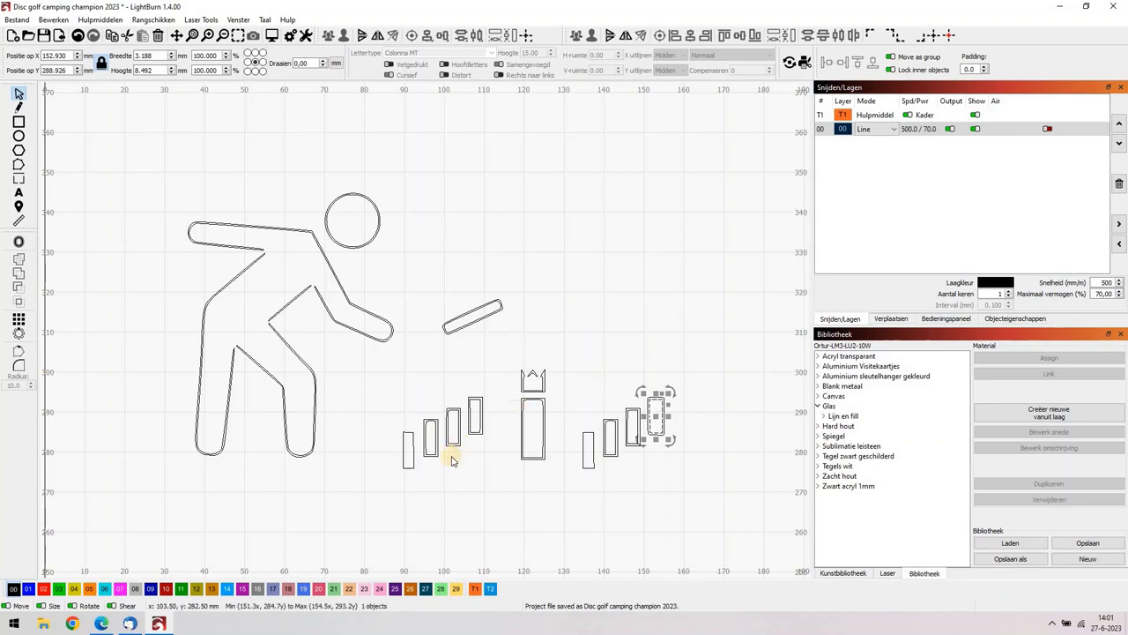
- Add the same 0.5 mm outward offset to the first bar of the group right of the crowned pin
left_click(593, 445)
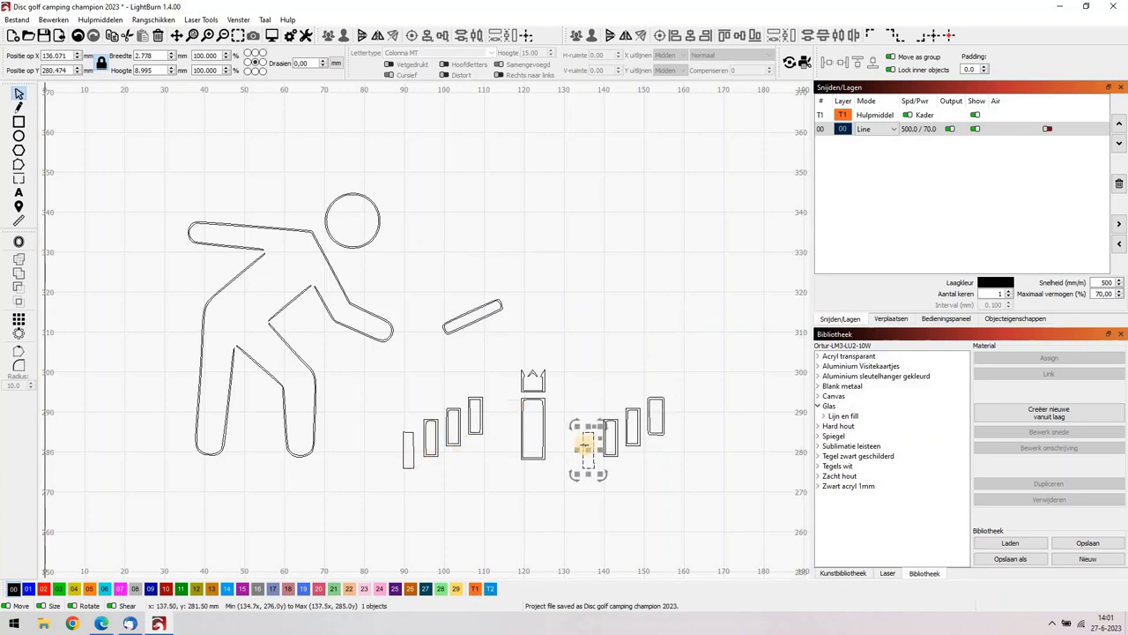
left_click(20, 242)
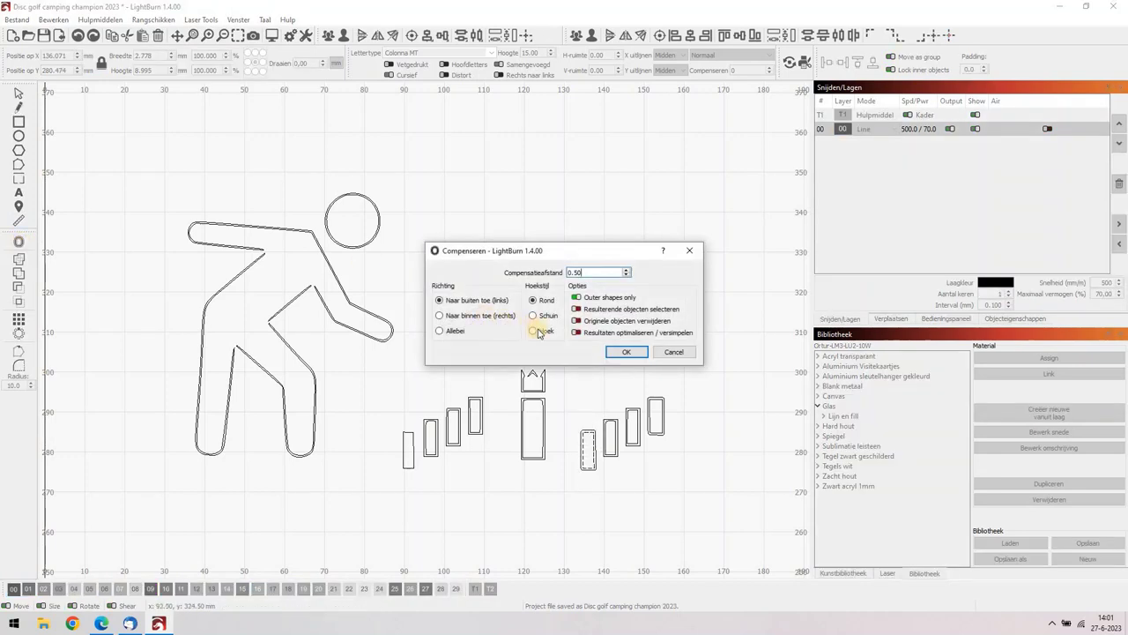
left_click(624, 351)
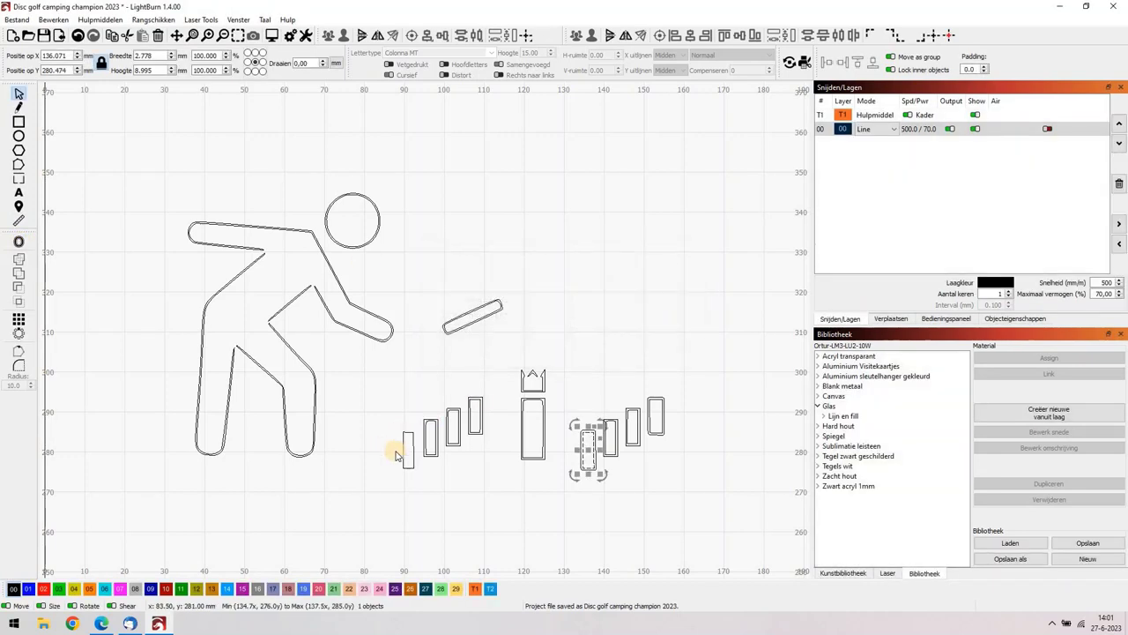
- Offset the leftmost single-line bar outward by 0.5 mm with round corners, and set layer 00 to Fill mode
left_click(403, 450)
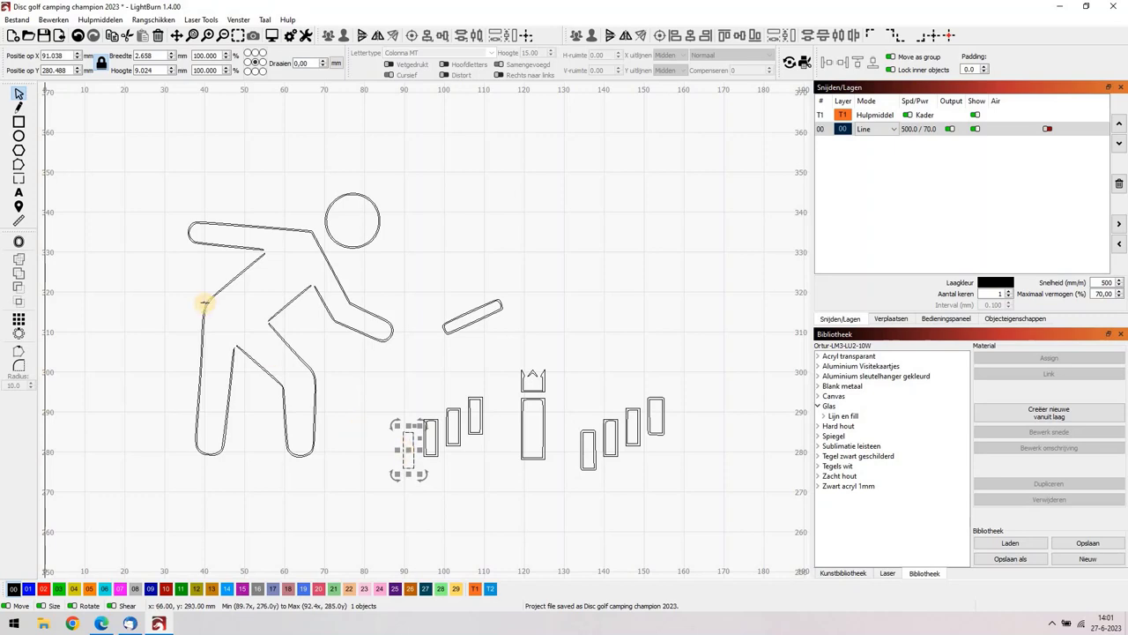
left_click(19, 247)
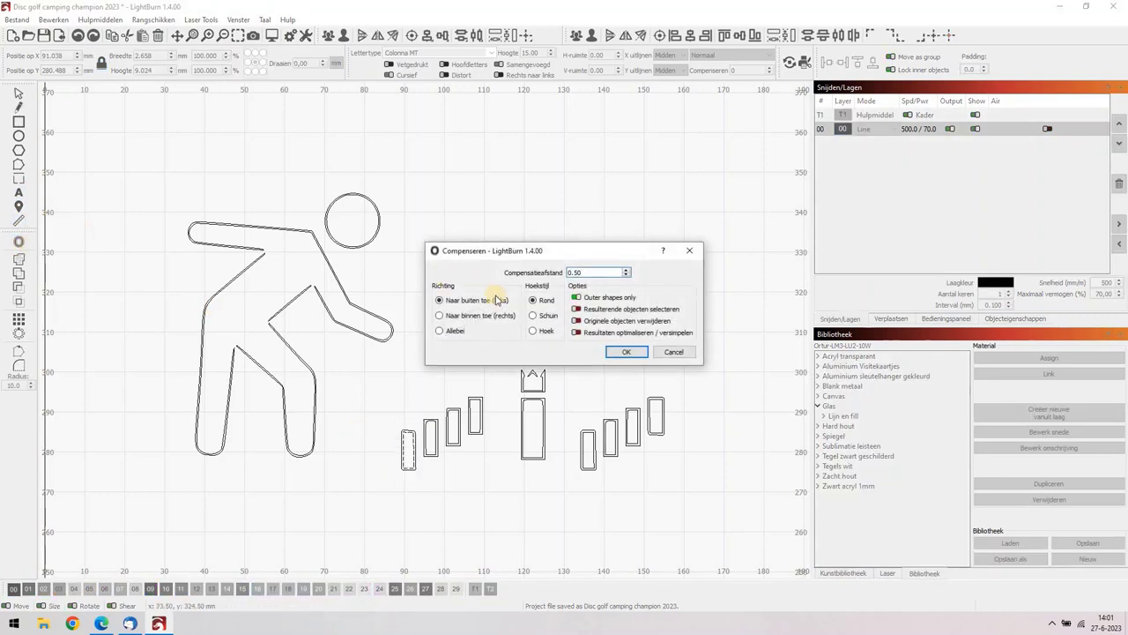
left_click(622, 351)
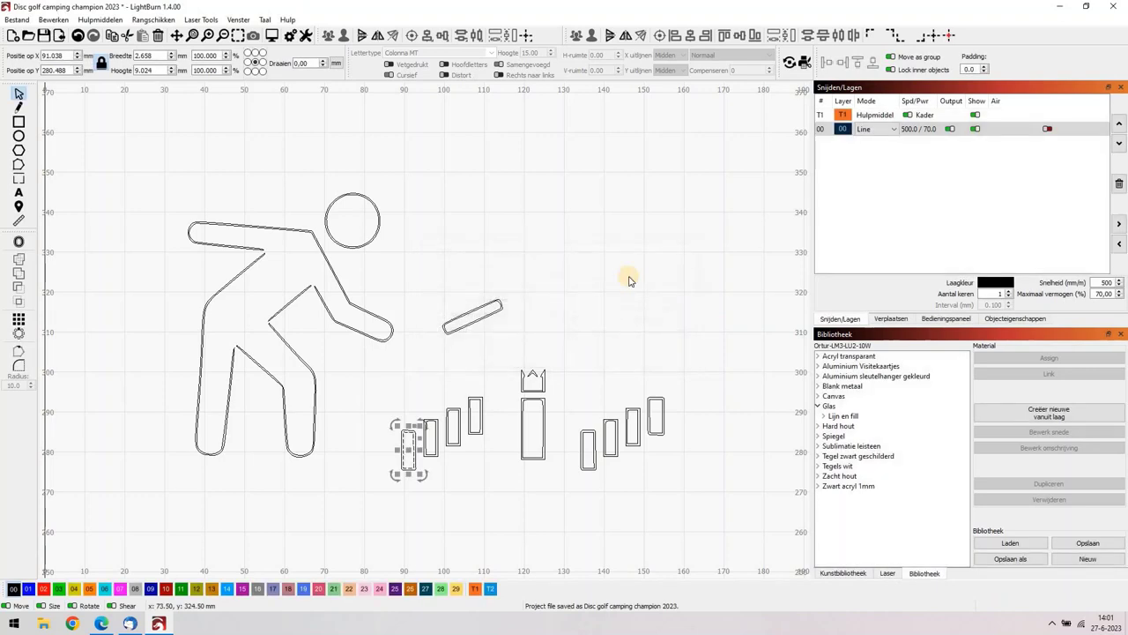
left_click(630, 266)
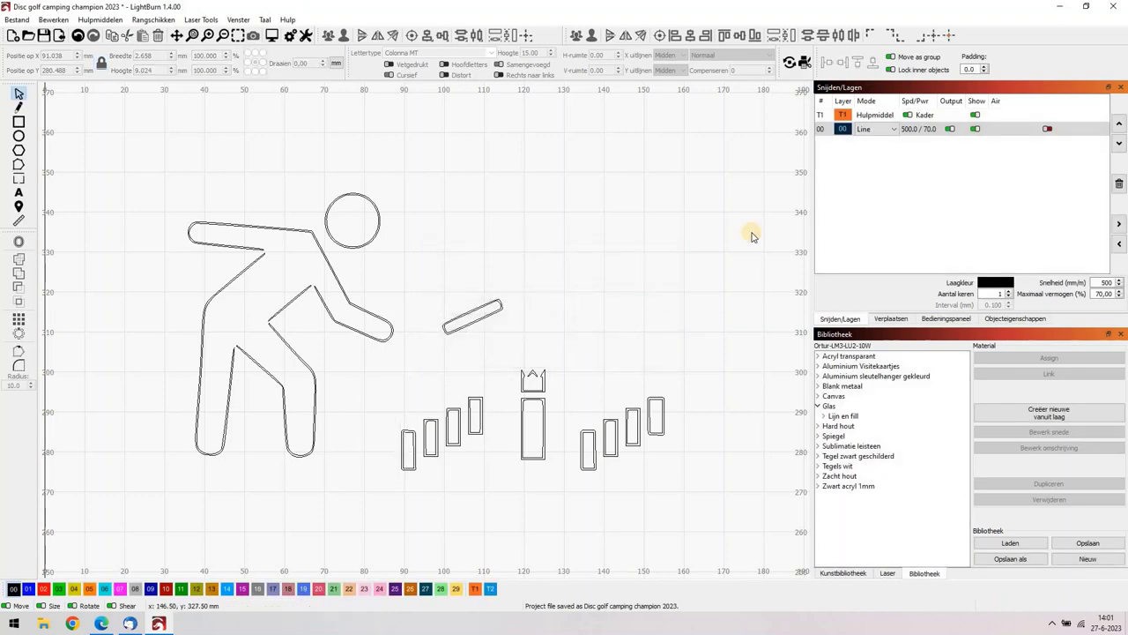
left_click(874, 132)
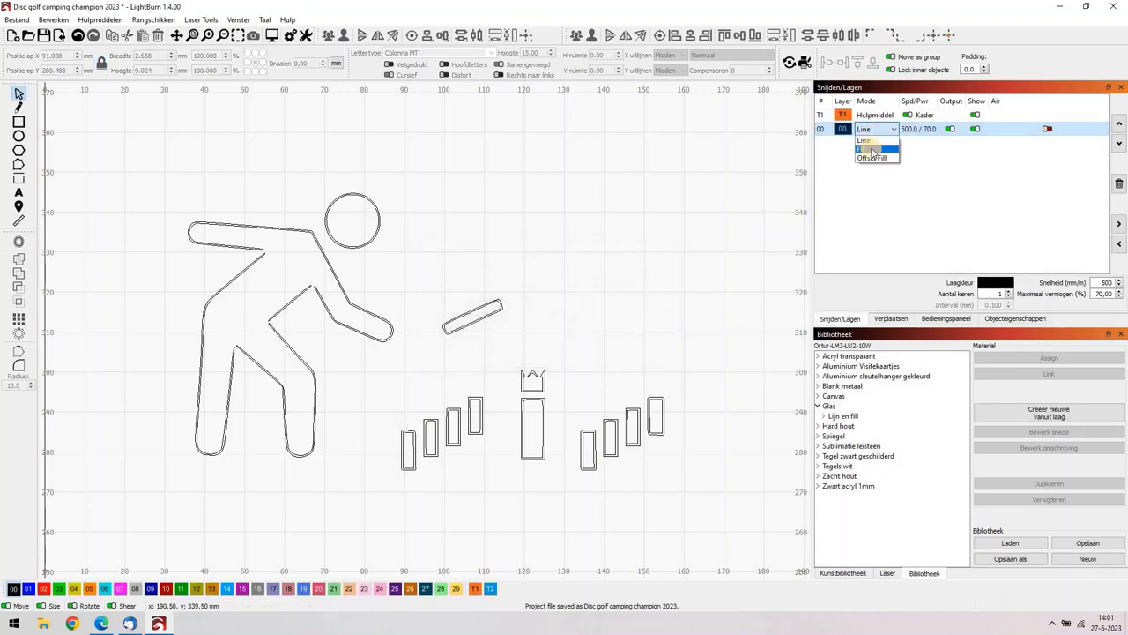
left_click(872, 150)
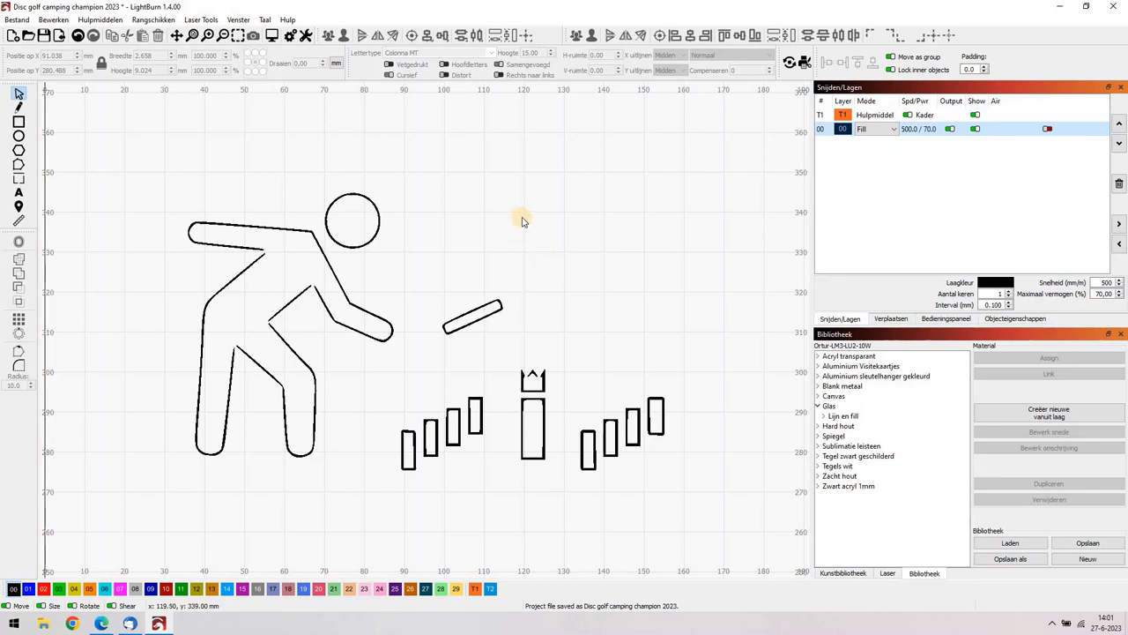
- Group all outlines of the thrower, stick, crowned pin and bars into one object
left_click(225, 37)
left_click(225, 37)
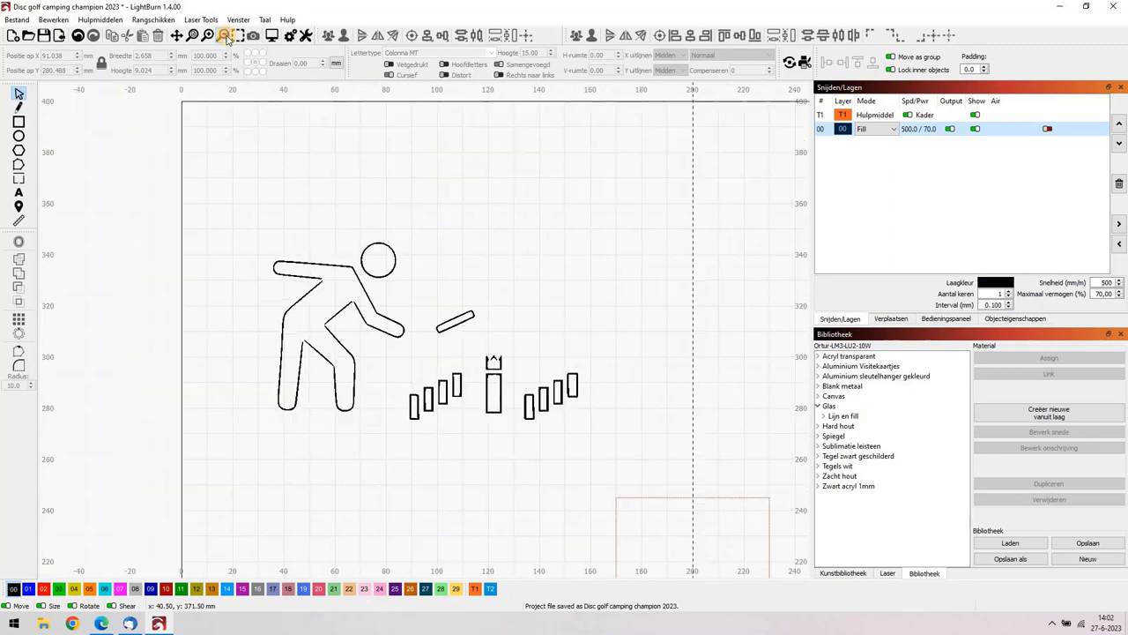
left_click(226, 37)
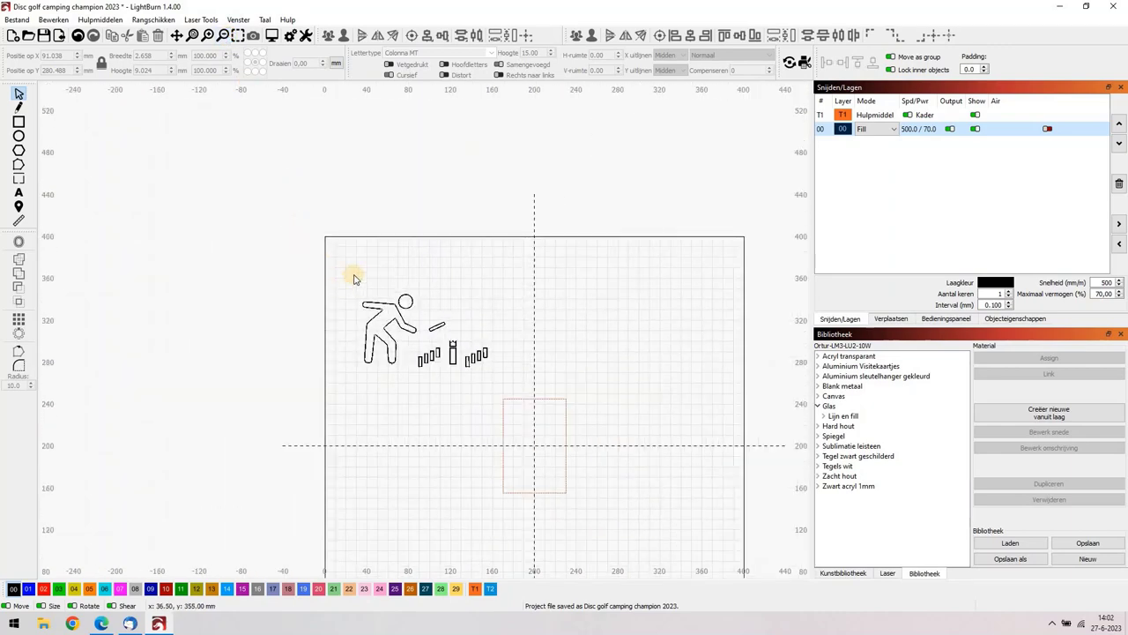
left_click_drag(346, 281, 511, 385)
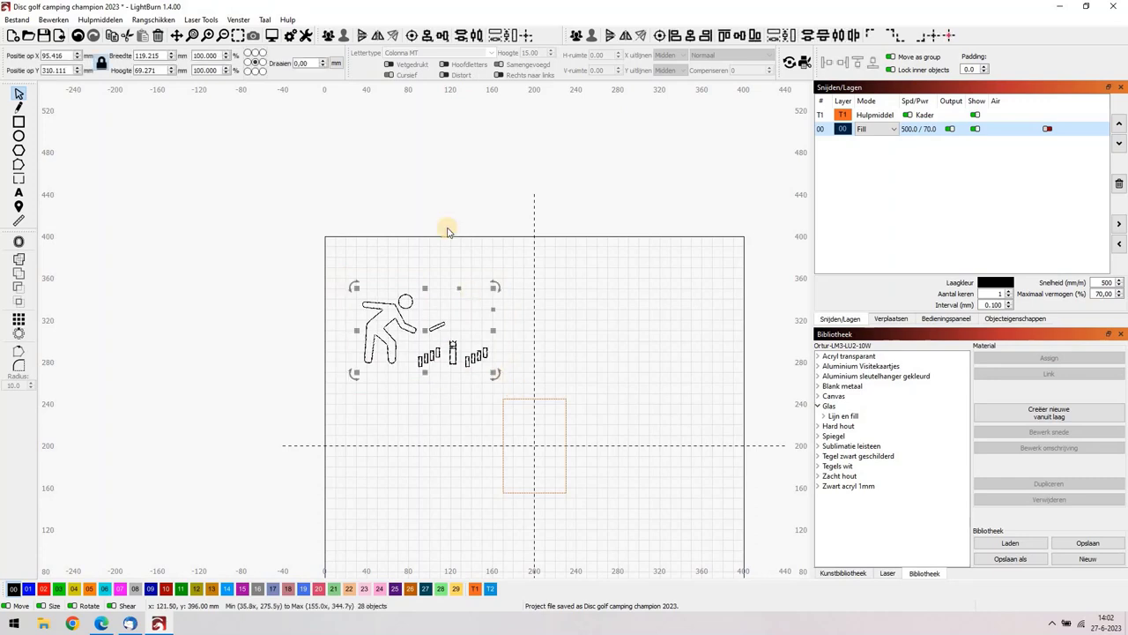
left_click(327, 36)
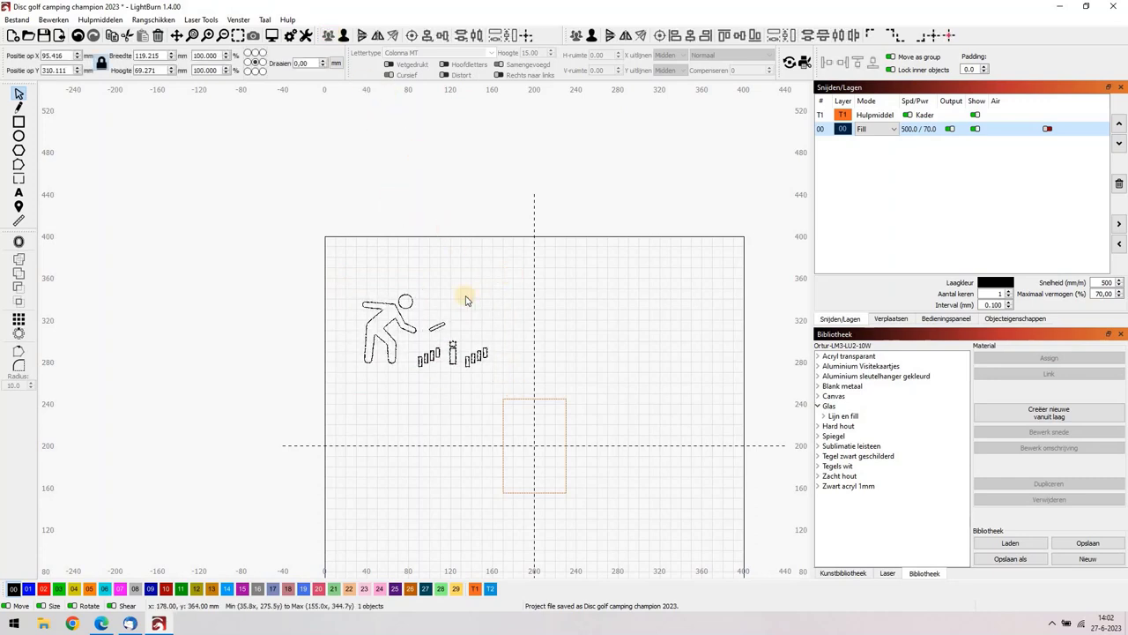
left_click(467, 301)
- Scale the grouped figure proportionally to a width of 60 mm
left_click(437, 324)
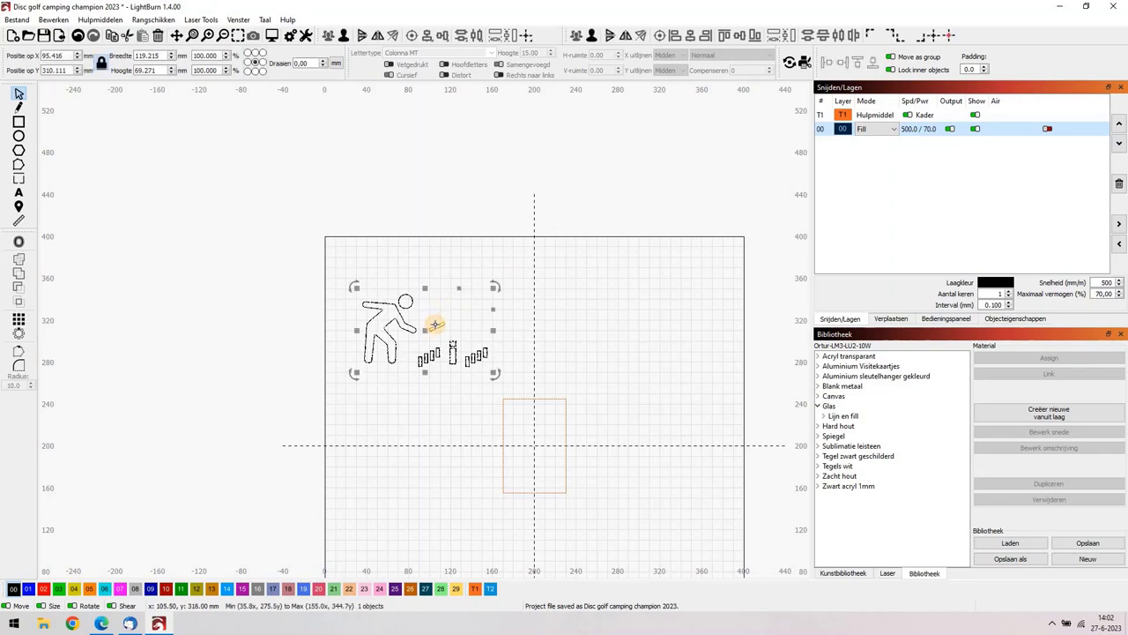
left_click(164, 55)
left_click_drag(164, 55, 126, 57)
type("60")
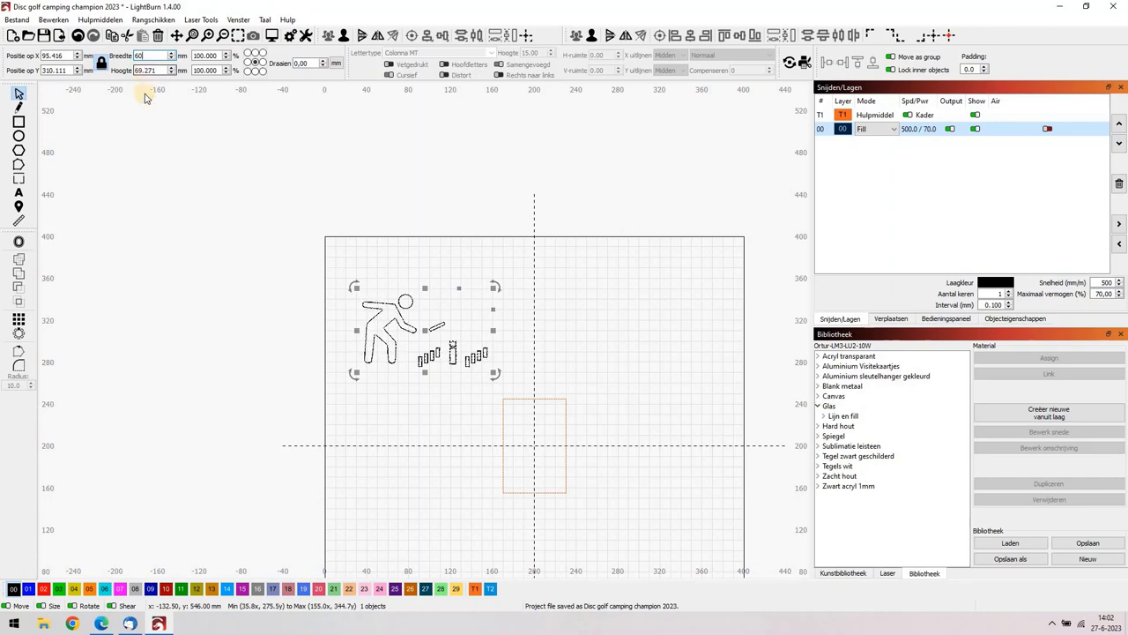
key("Tab")
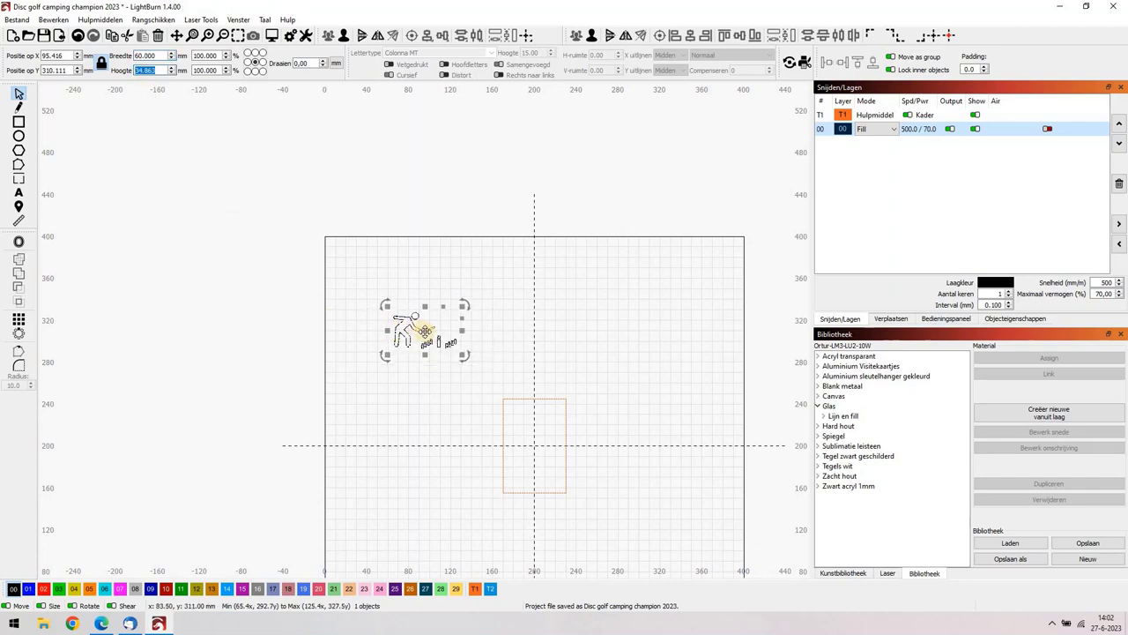
- Move the grouped figure to the lower end of the guide rectangle, centred at X 200, Y 173.5 mm
left_click_drag(425, 330, 534, 477)
left_click(209, 39)
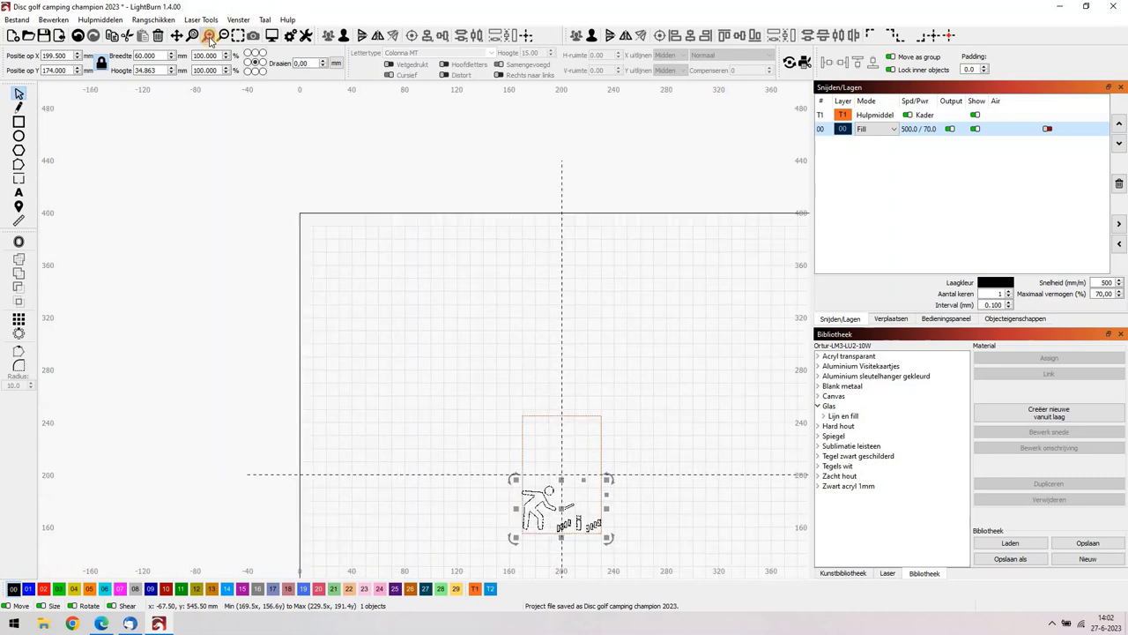
scroll(283, 208, "down", 4)
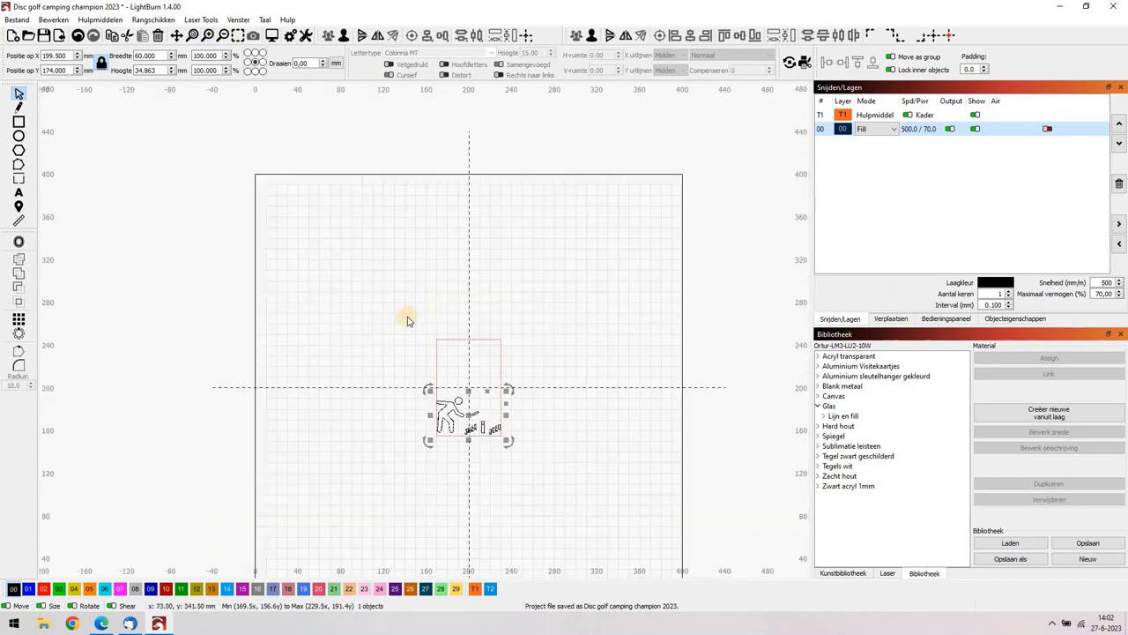
left_click(177, 35)
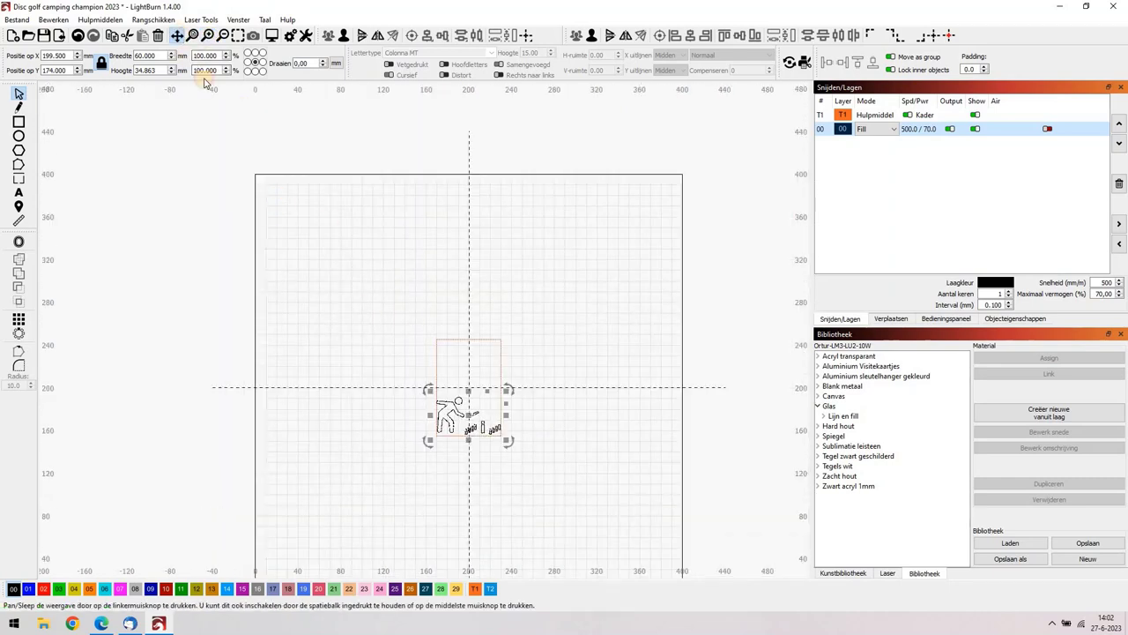
left_click_drag(318, 273, 312, 257)
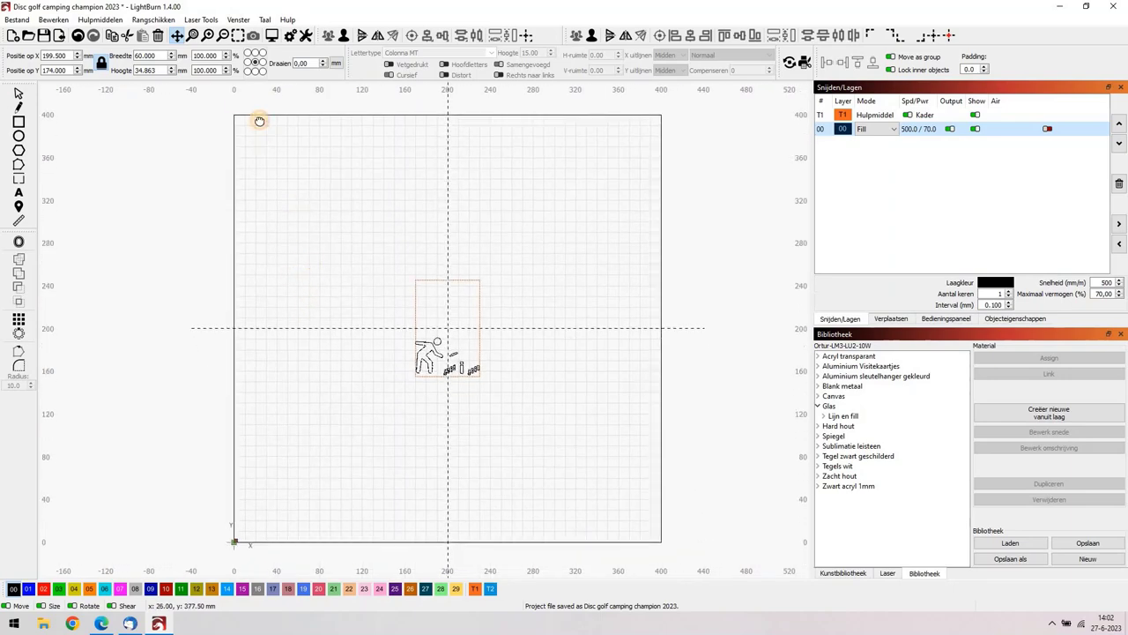
left_click(208, 36)
left_click(207, 36)
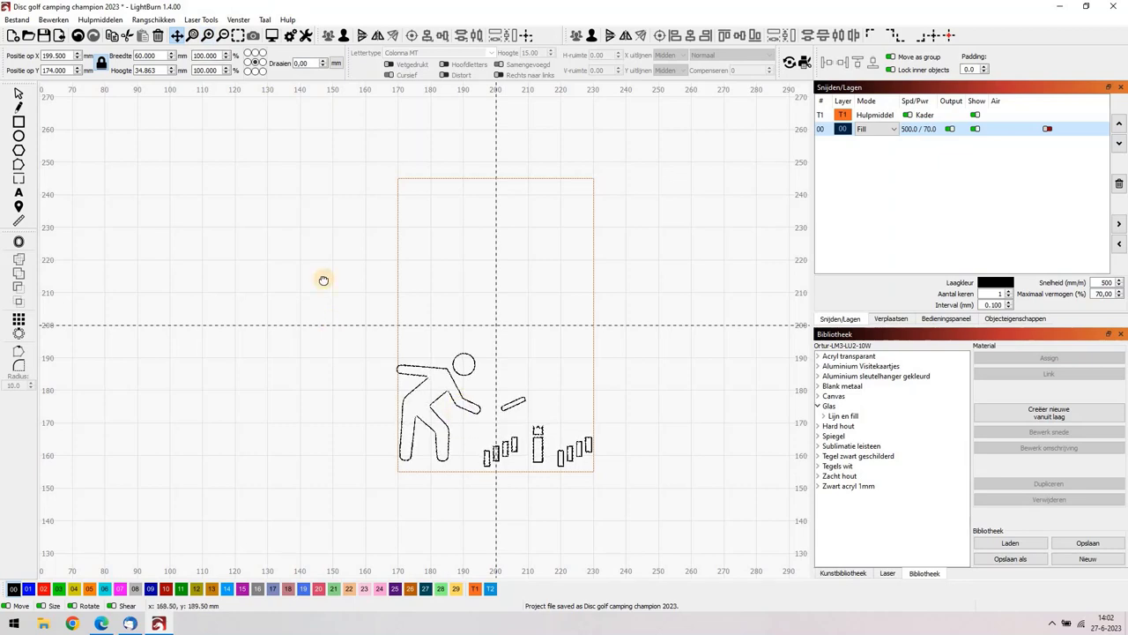
left_click(20, 94)
left_click(446, 397)
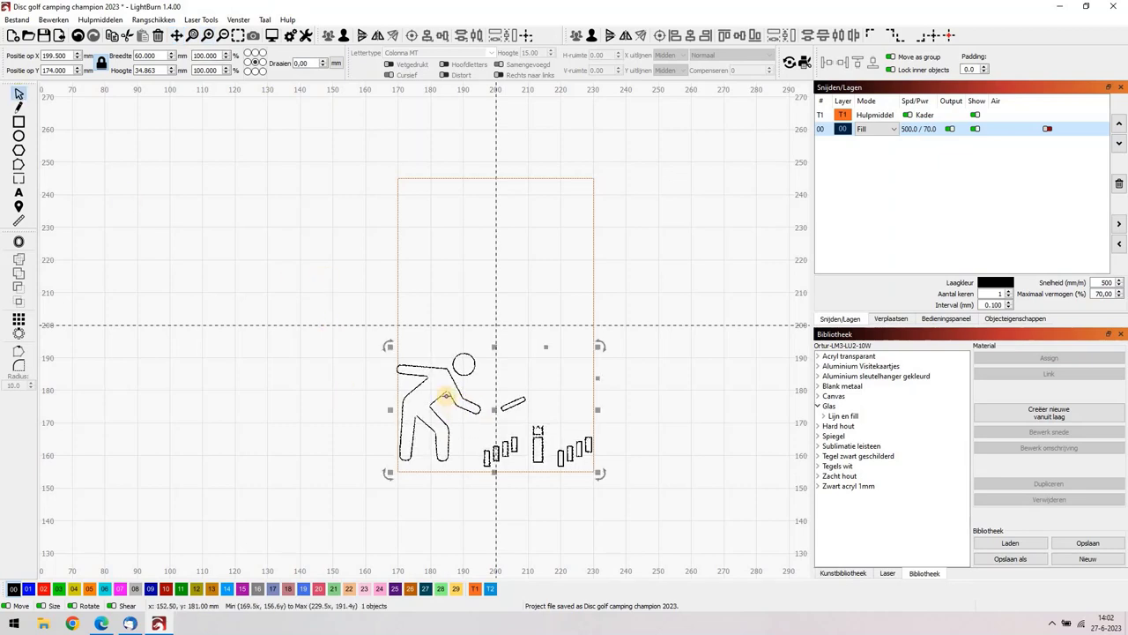
left_click_drag(495, 412, 497, 416)
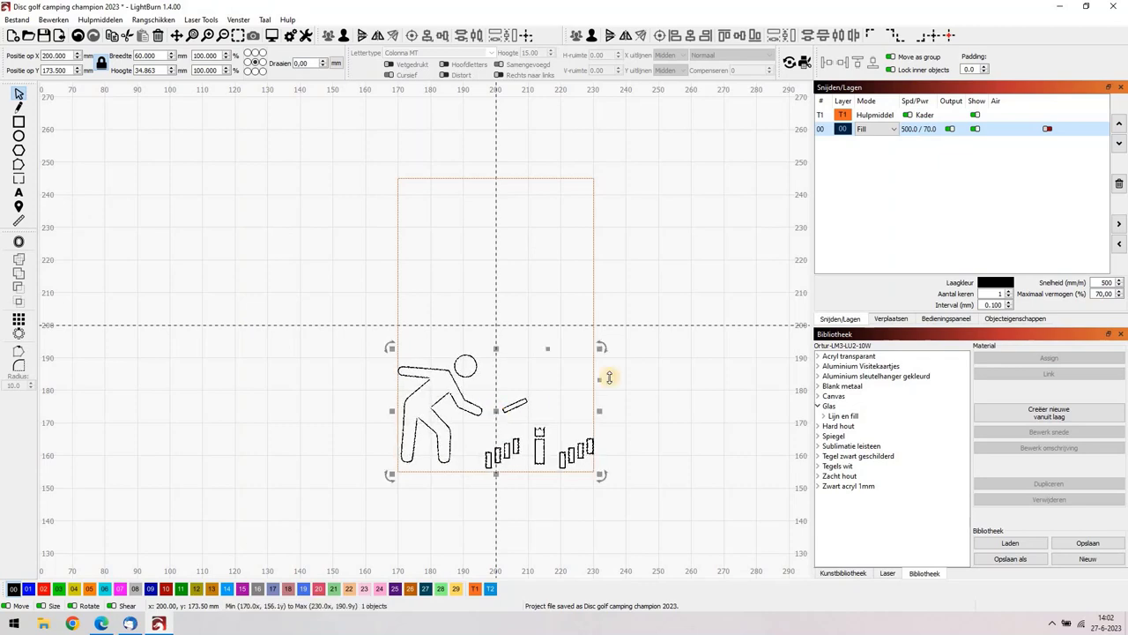
left_click(694, 331)
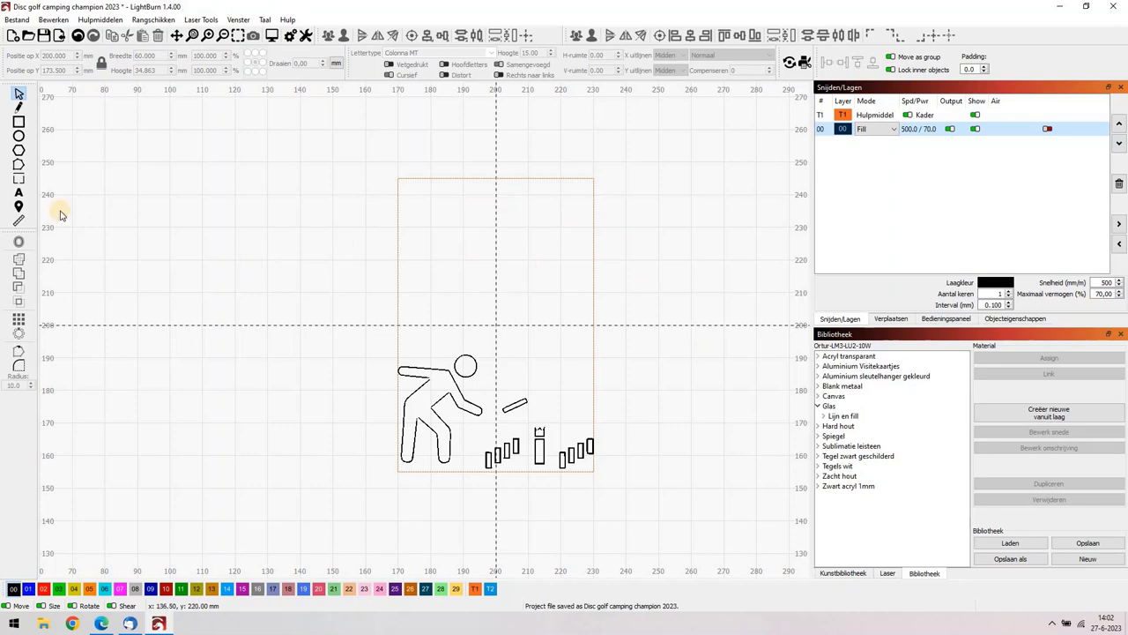
- Place a text on the vertical centre line above the figure, with the lines "Camping" and "Champion"
left_click(18, 192)
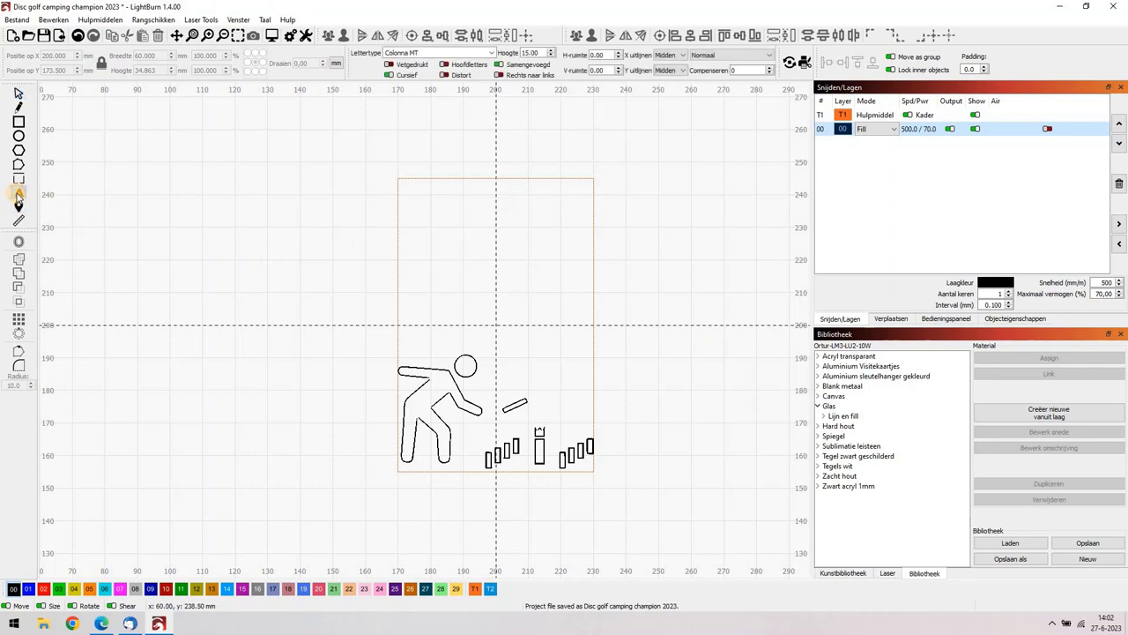
left_click(496, 235)
type("Campi")
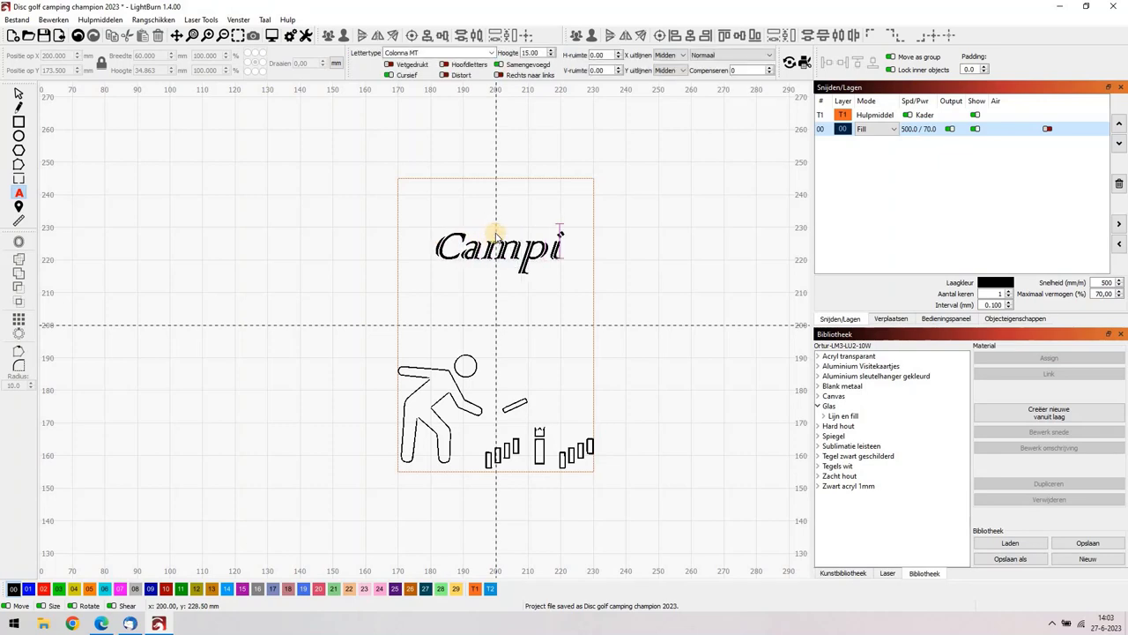
type("ng")
key("Return")
type("Kamp")
key("BackSpace")
key("BackSpace")
key("BackSpace")
key("BackSpace")
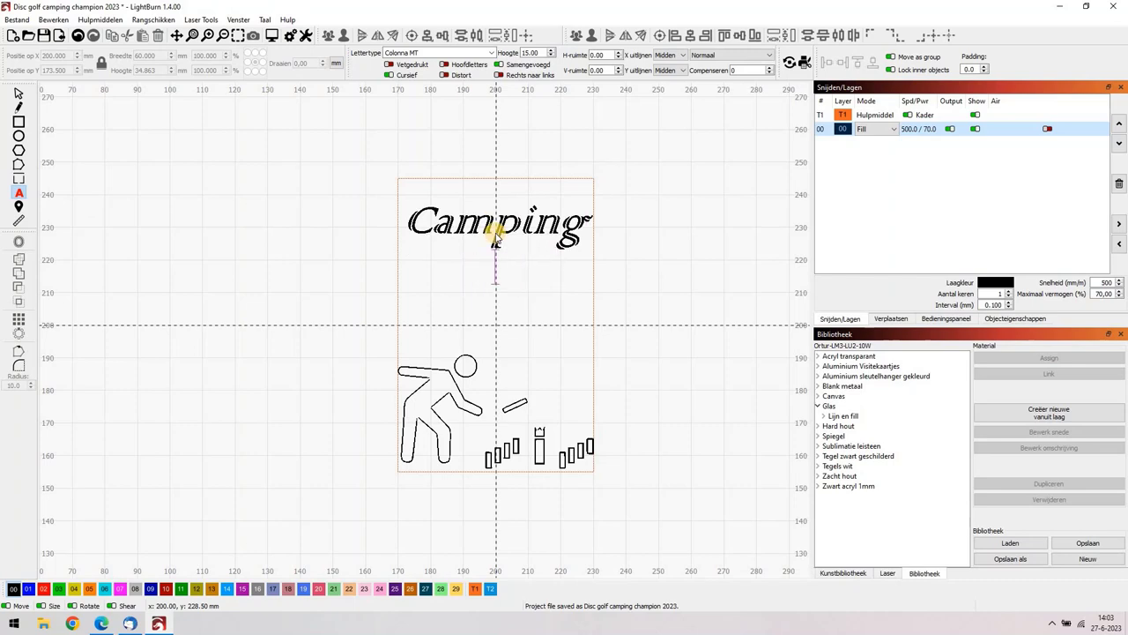
type("Cha")
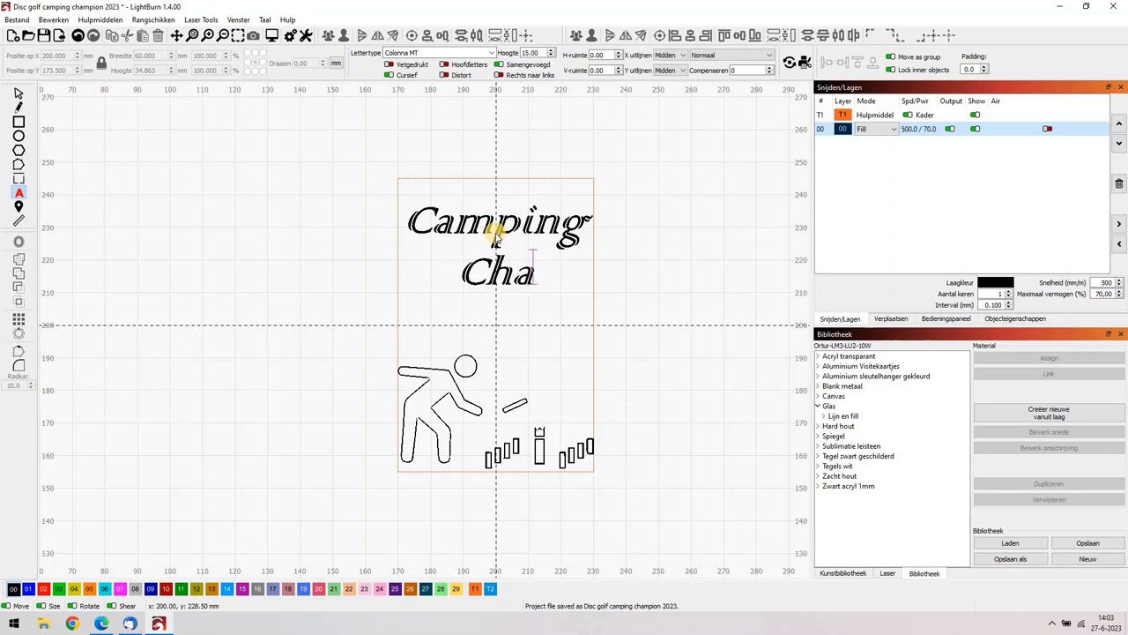
type("mpion")
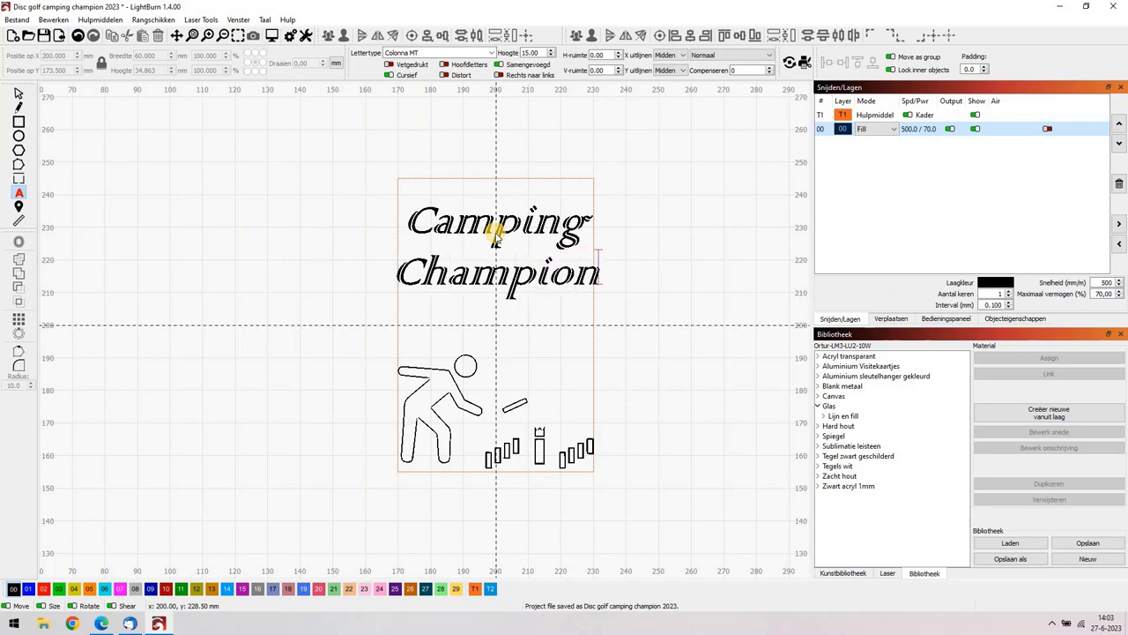
- Add the lines "Kubb" and "2023" below "Champion" and finish the text entry
key("Return")
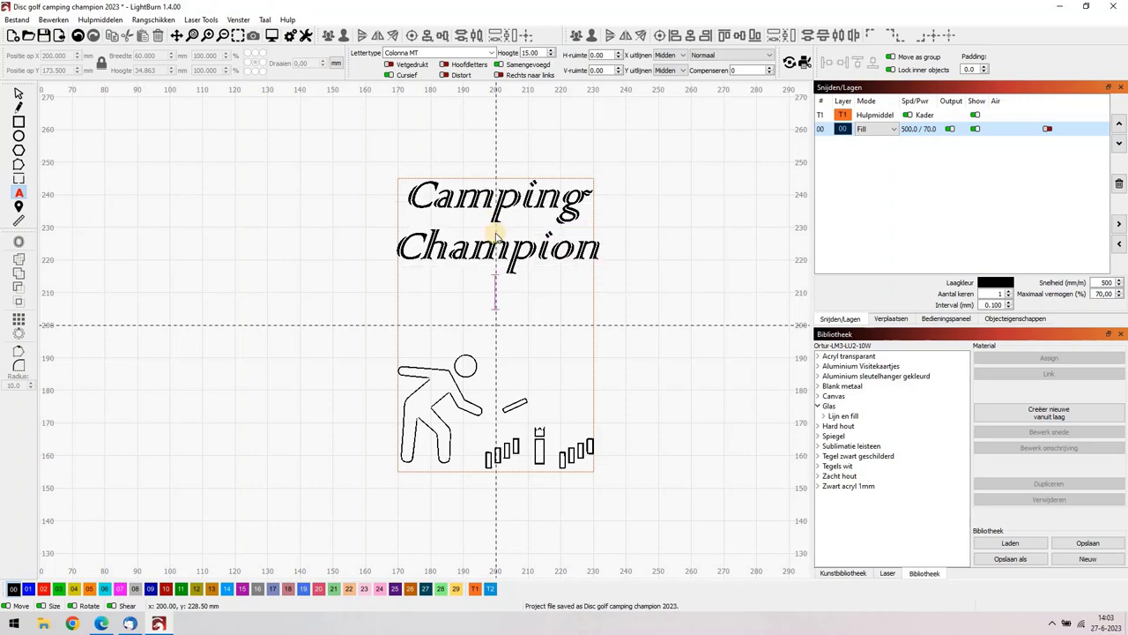
type("Kubb")
key("Return")
type("2023")
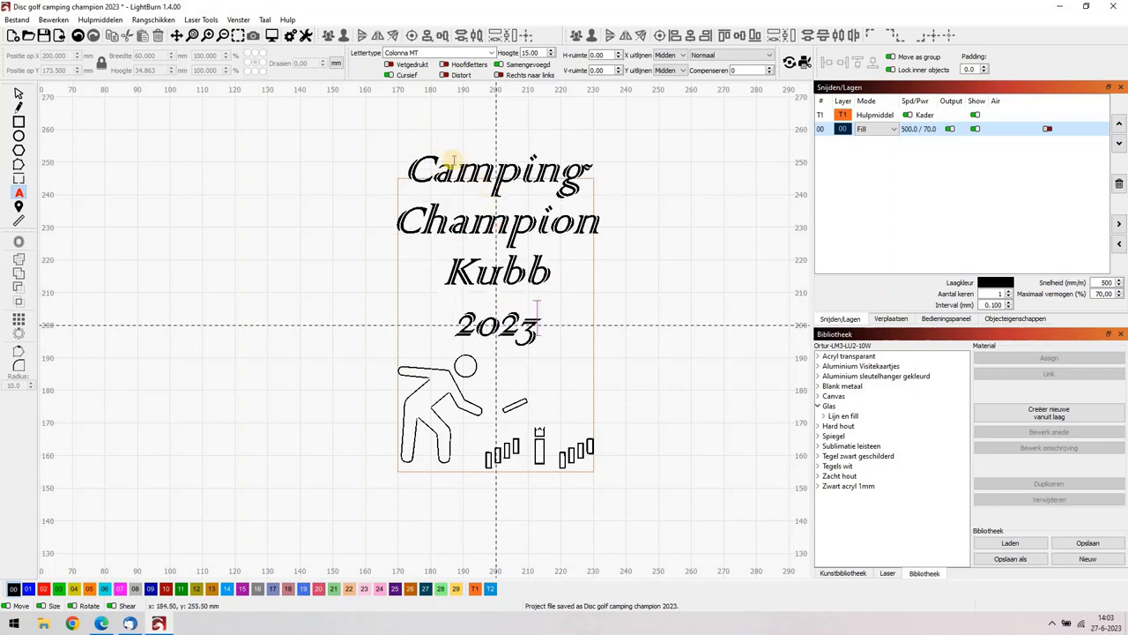
left_click(19, 92)
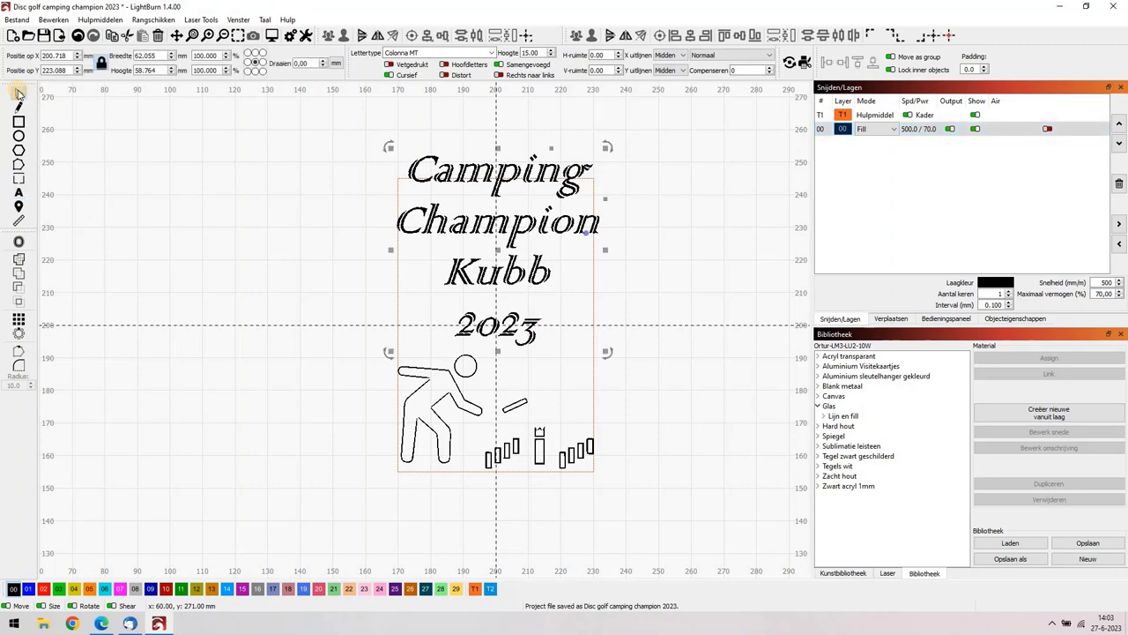
- Try out successive fonts on the "Camping Champion Kubb 2023" text and set it to Edwardian Script ITC
left_click(493, 53)
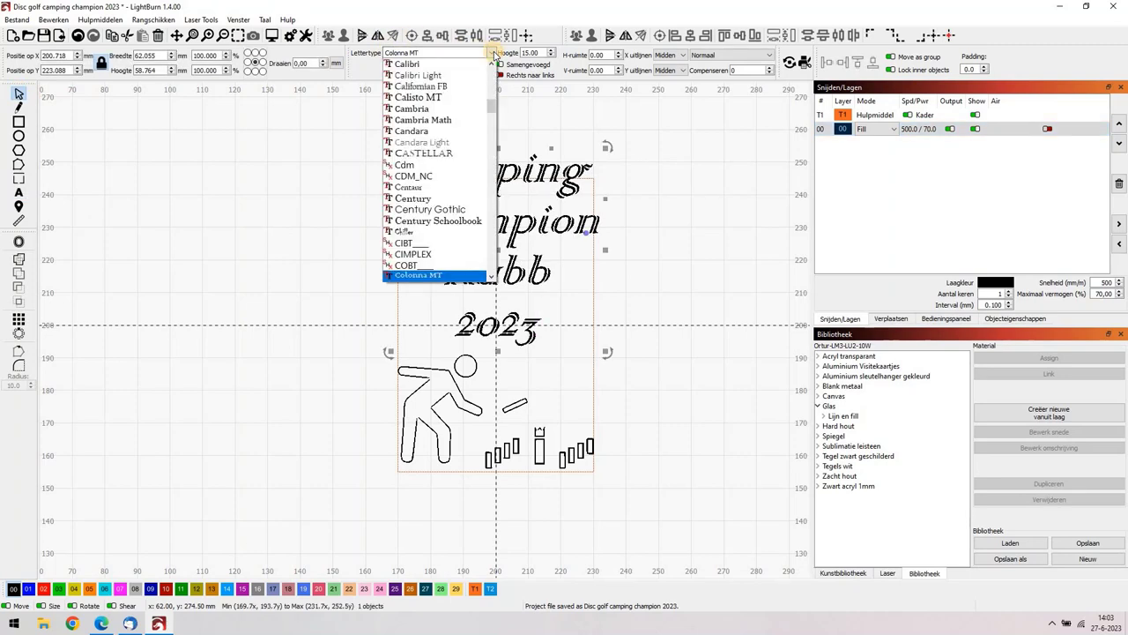
key("Down")
key("Down")
key("Down")
key("Down")
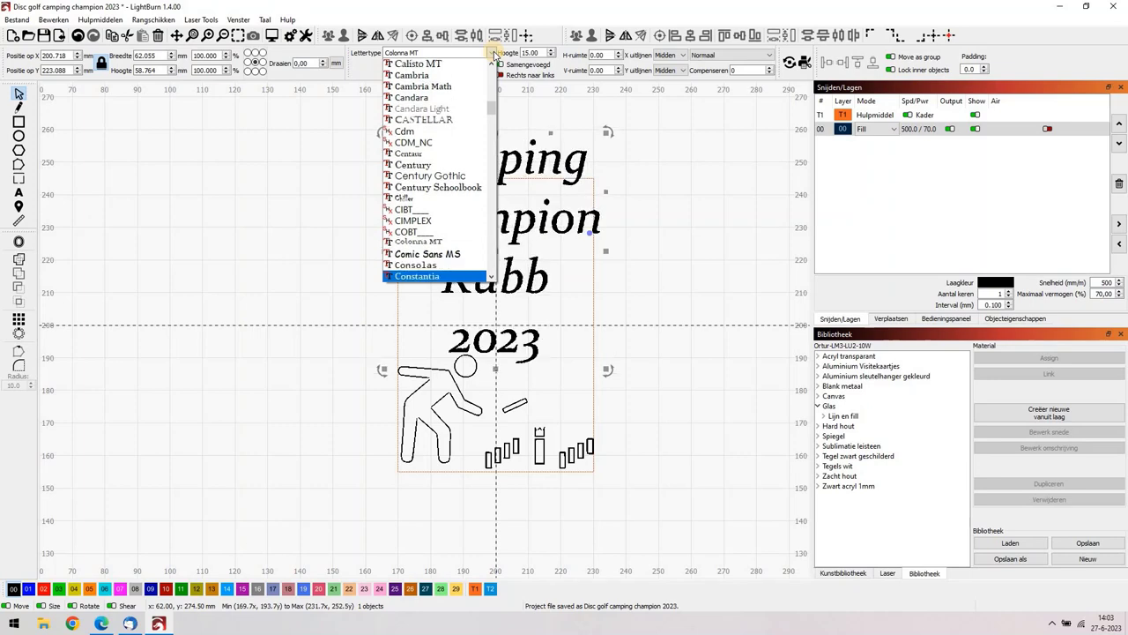
key("Down")
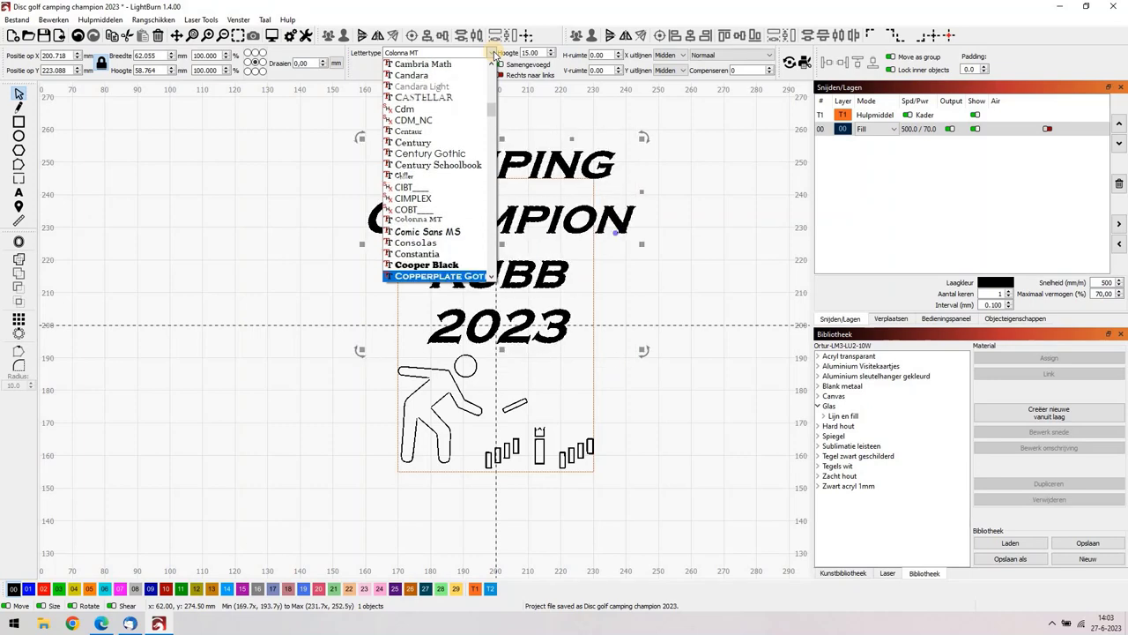
key("Down")
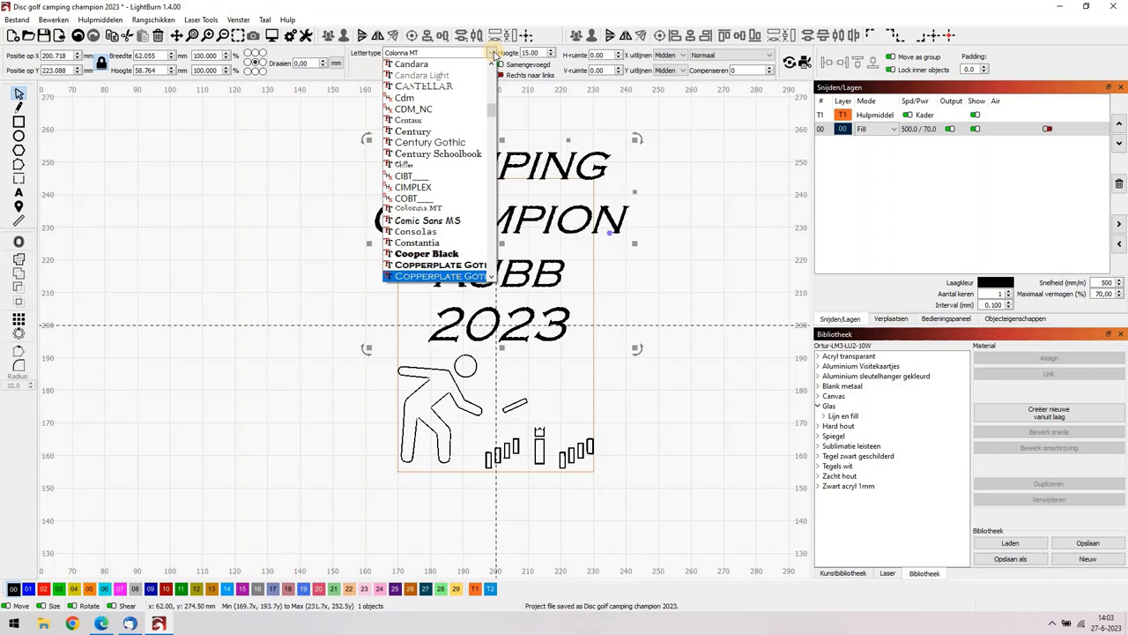
key("Down")
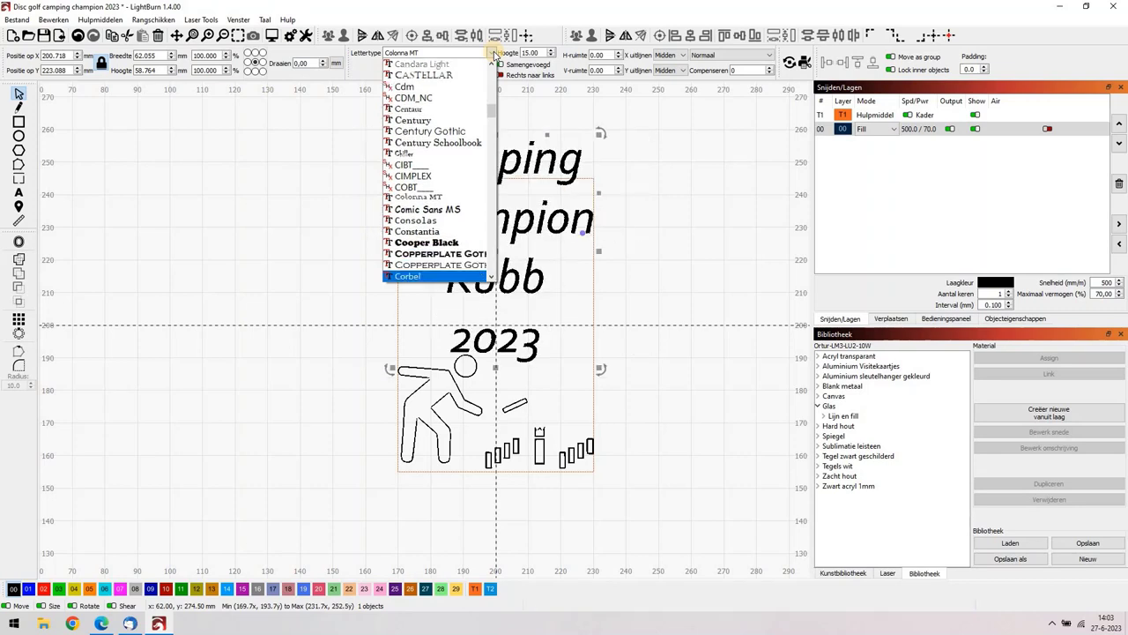
key("Down")
key("Down")
key("Down")
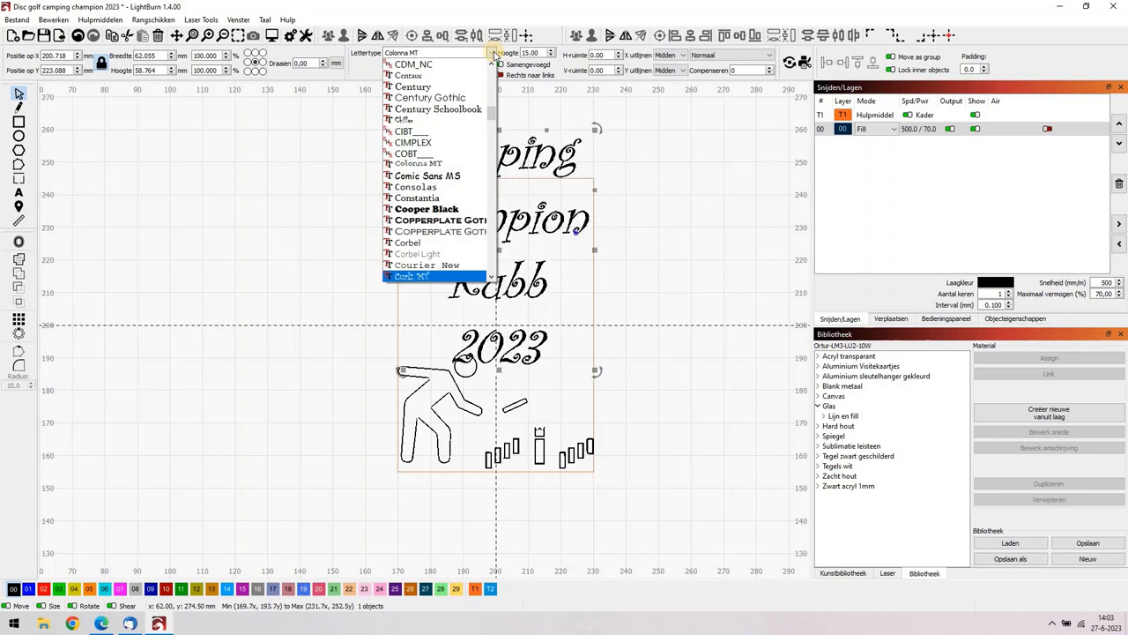
key("Down")
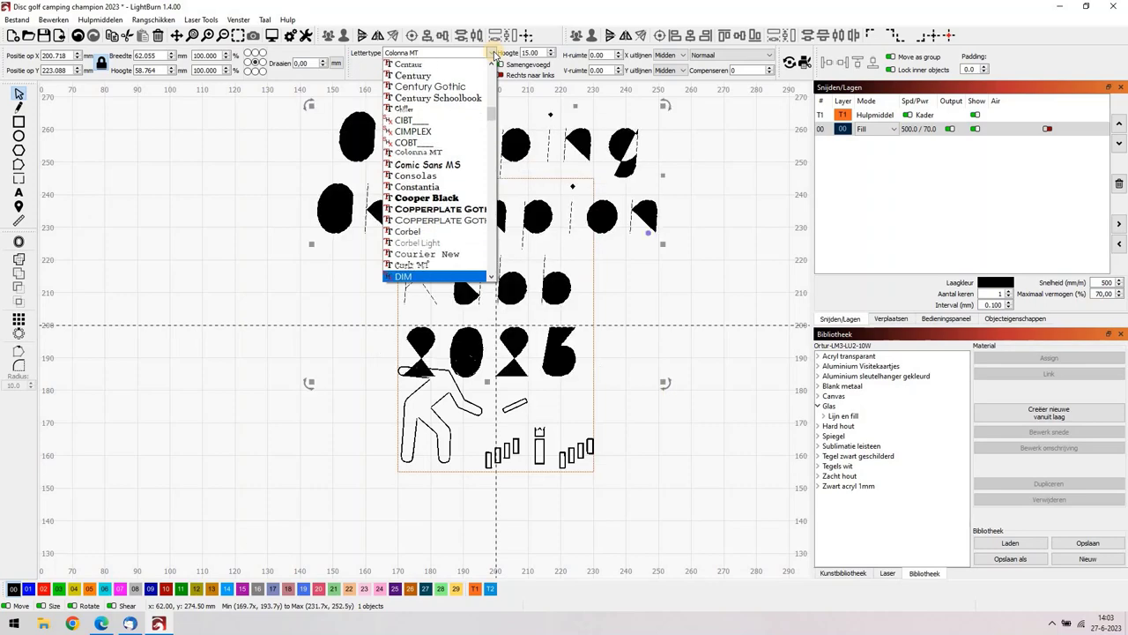
key("Down")
key("Down")
key("Down")
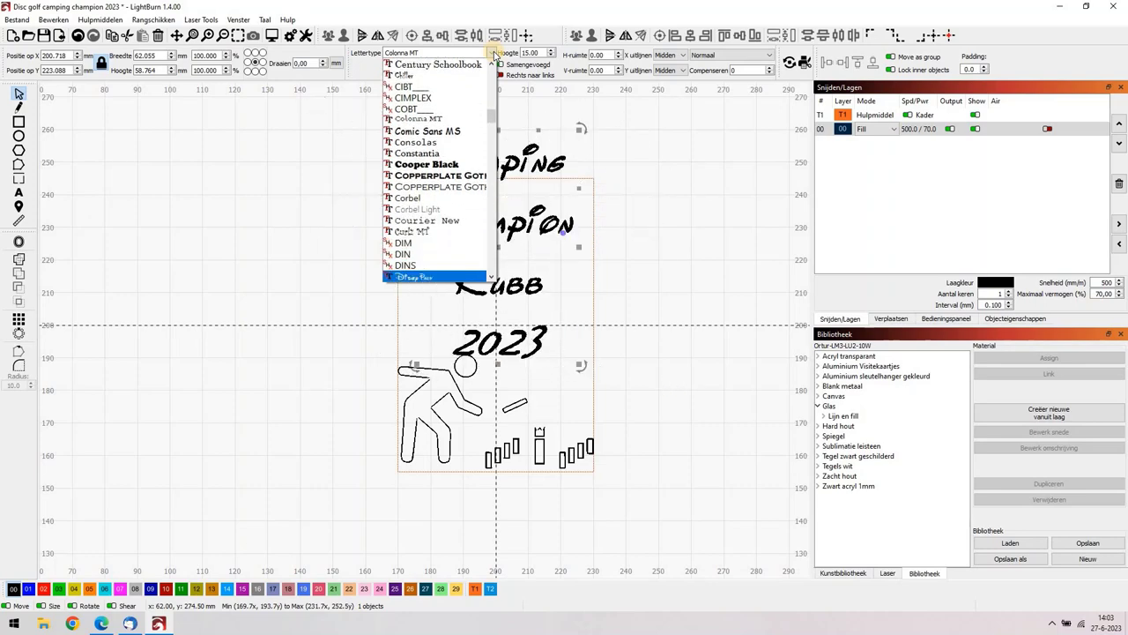
key("Down")
key("Down")
key("Down")
key("Down")
key("Down")
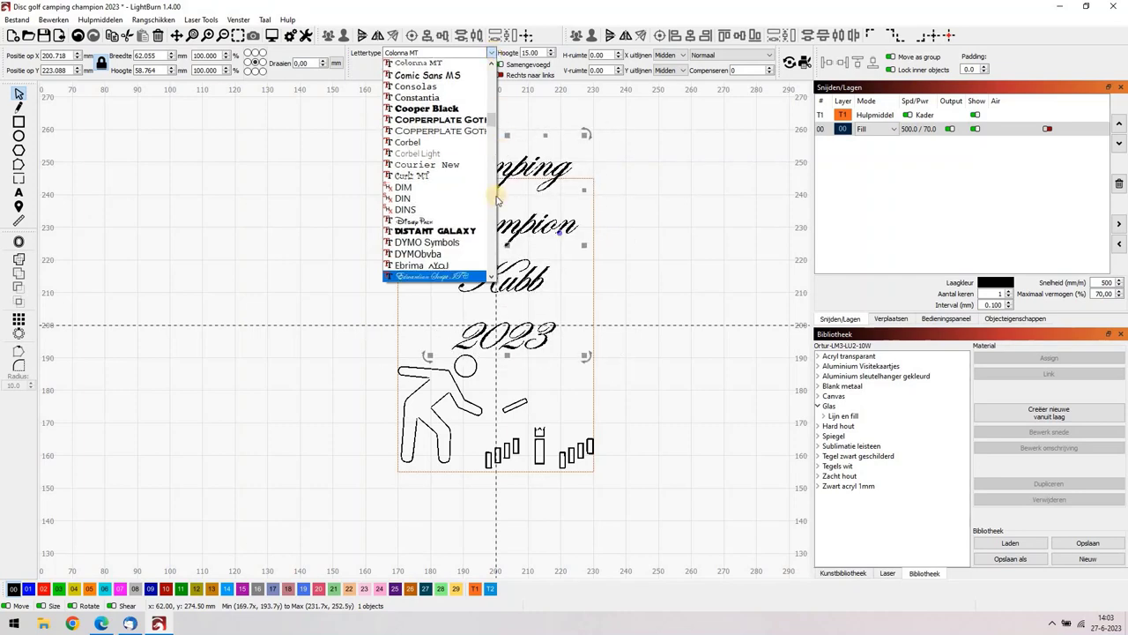
left_click(448, 278)
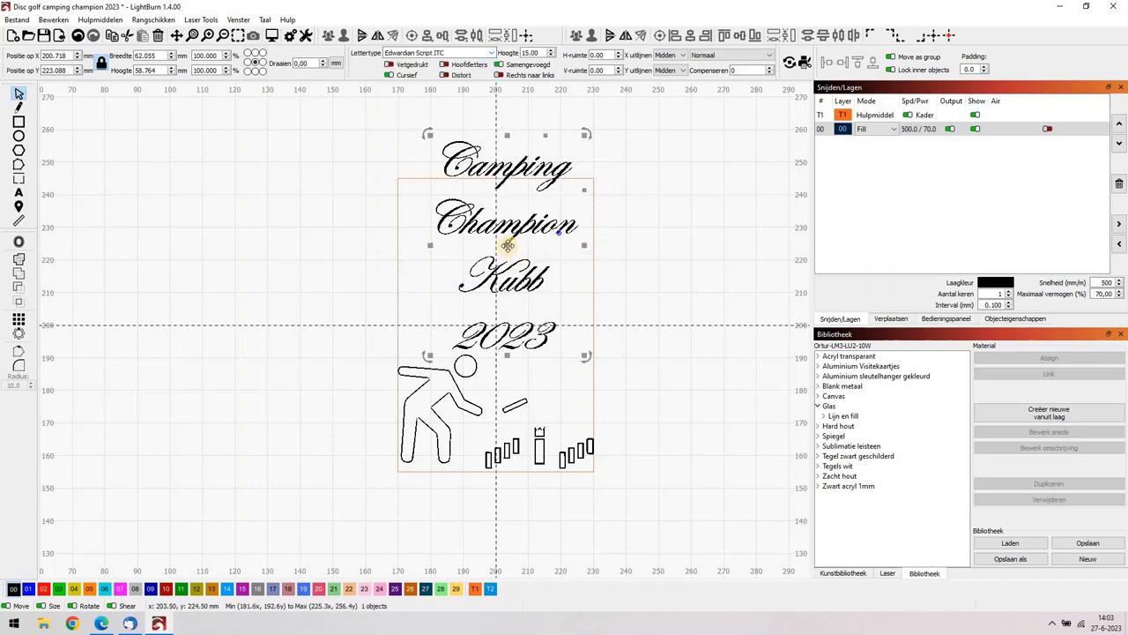
- Set the text height to 12.5 mm and centre the text above the figure at X 200, Y 220.5 mm
left_click_drag(508, 246, 496, 246)
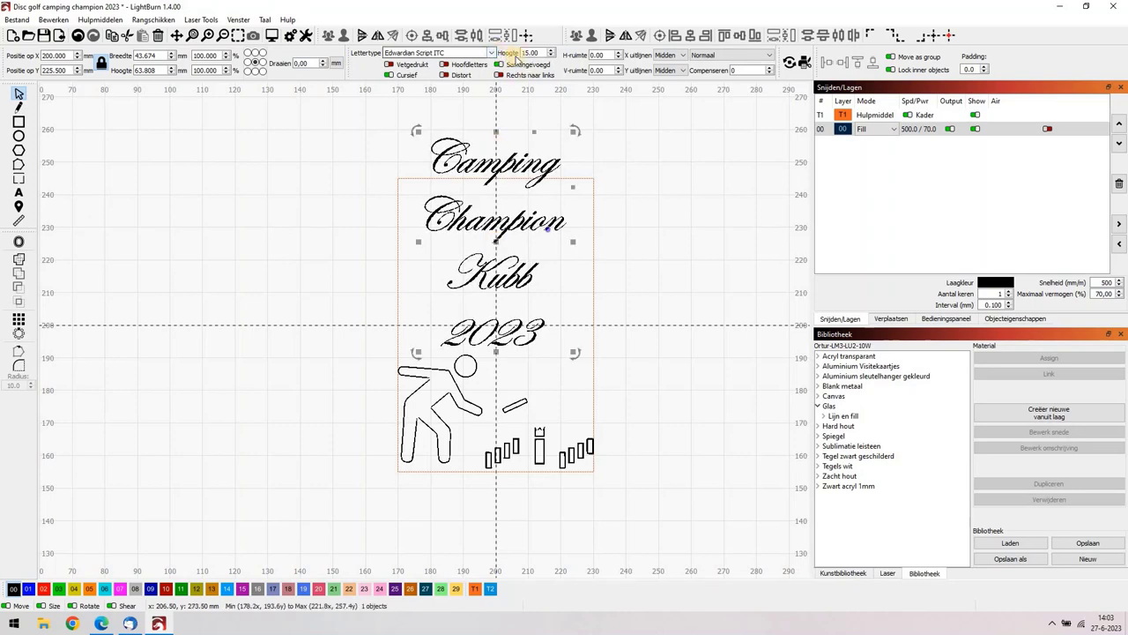
left_click(550, 58)
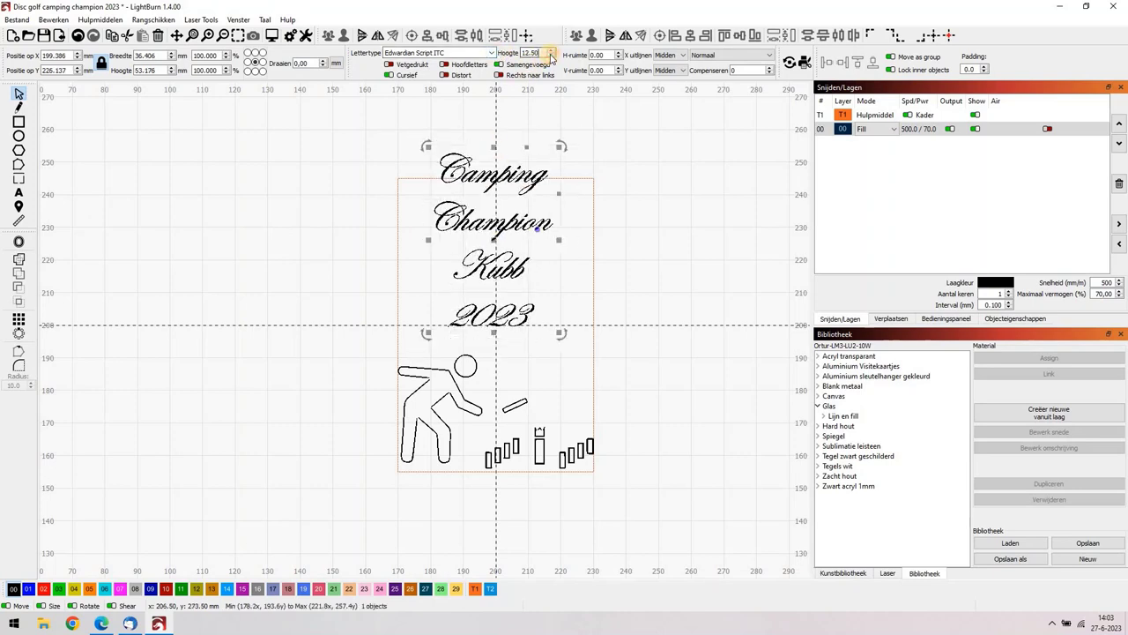
left_click(551, 58)
left_click(549, 52)
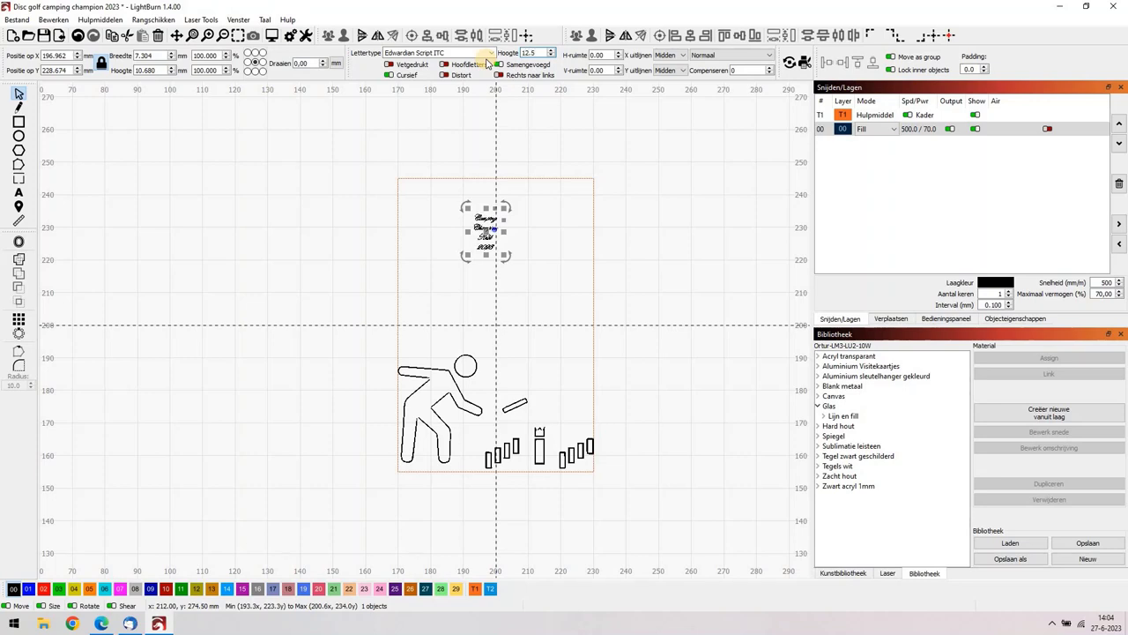
key("Return")
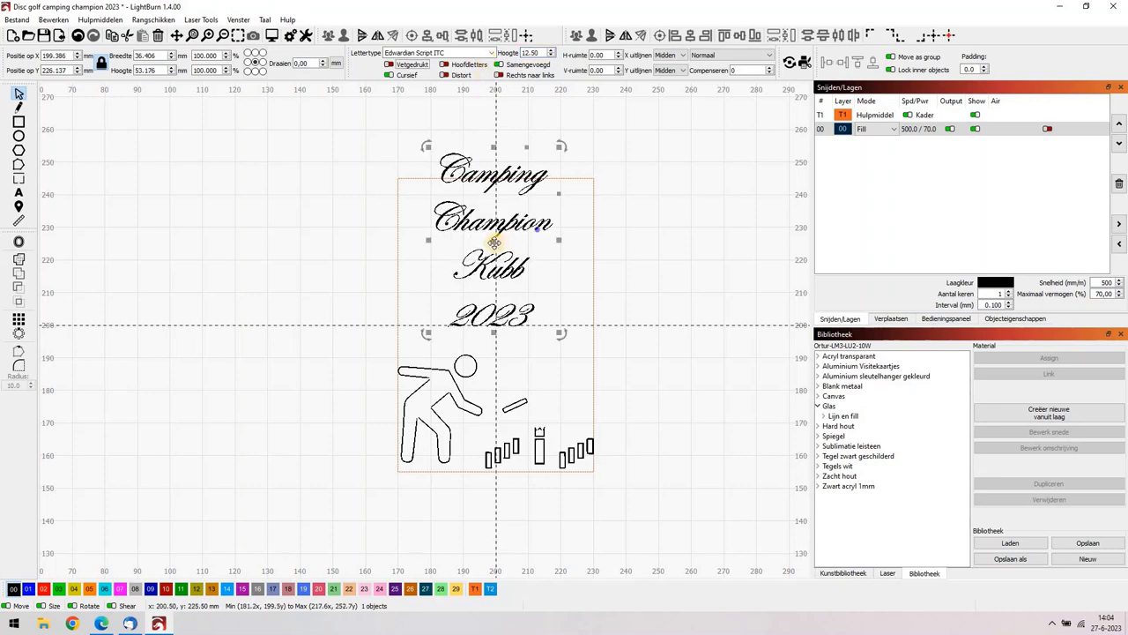
left_click_drag(494, 243, 497, 260)
left_click(678, 267)
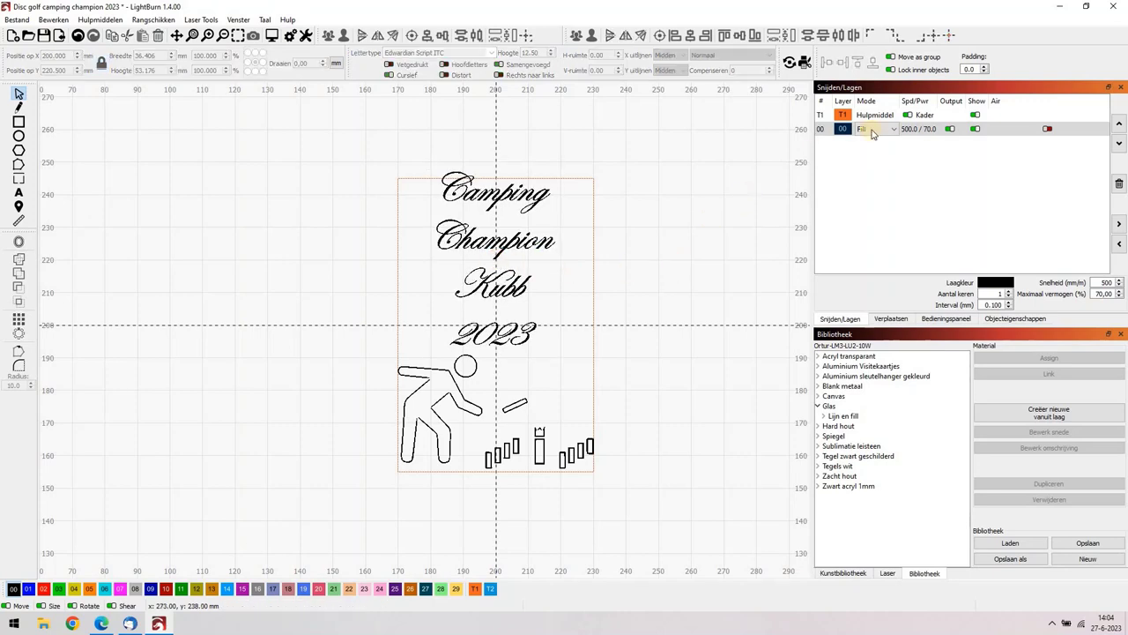
double_click(911, 131)
left_click(906, 183)
- Stretch the guide rectangle upward to a height of about 92.9 mm so that it encloses the whole text
left_click(537, 177)
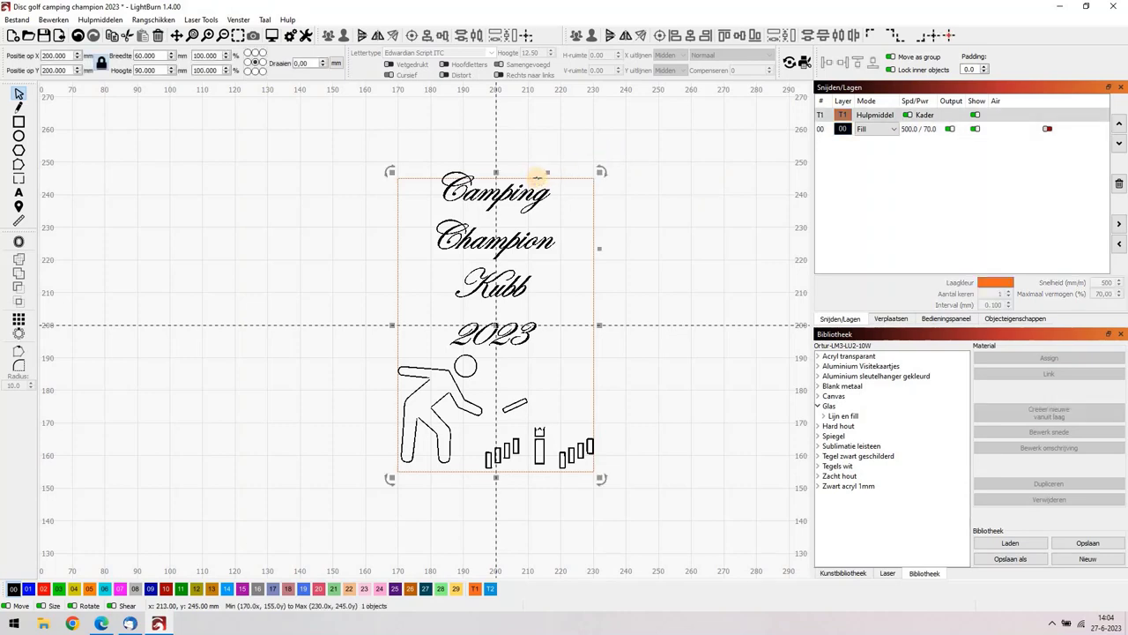
left_click_drag(497, 171, 495, 161)
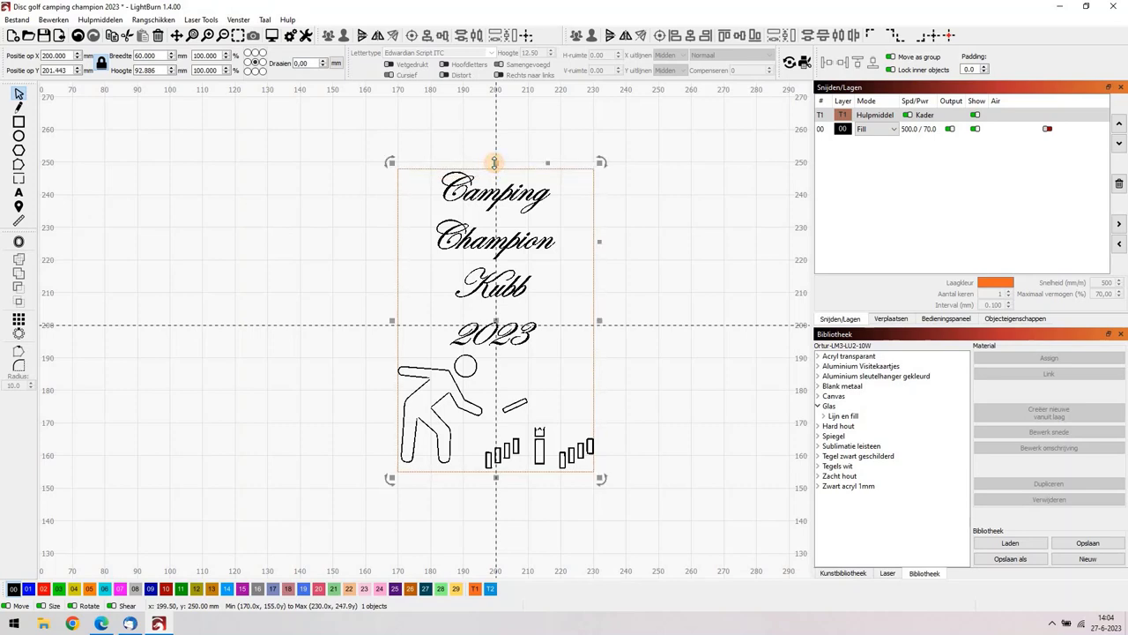
left_click(656, 207)
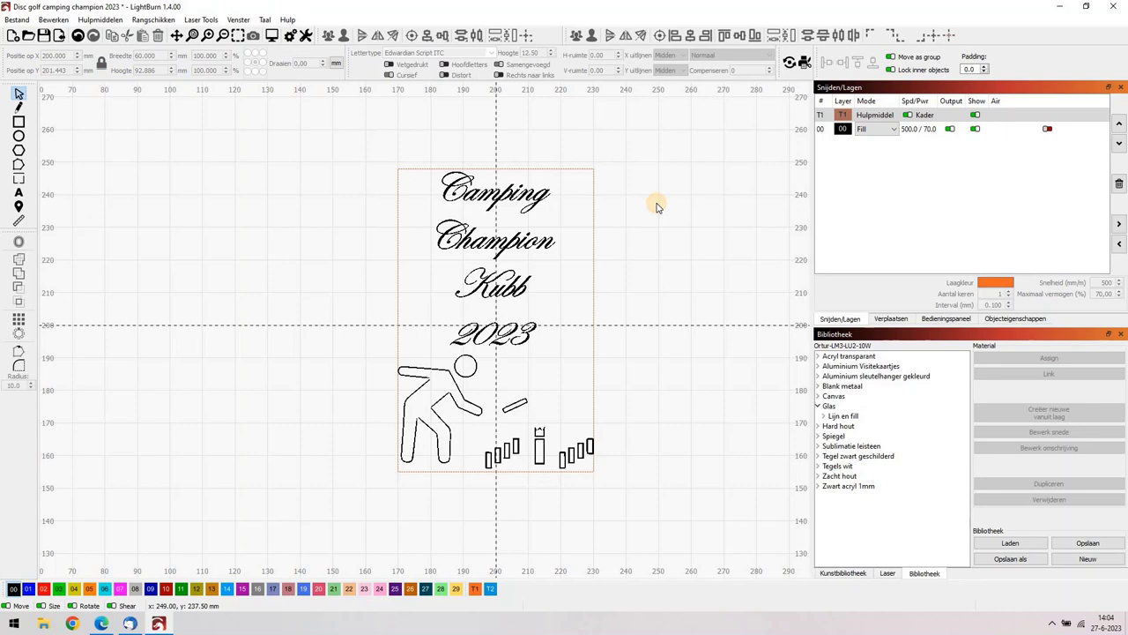